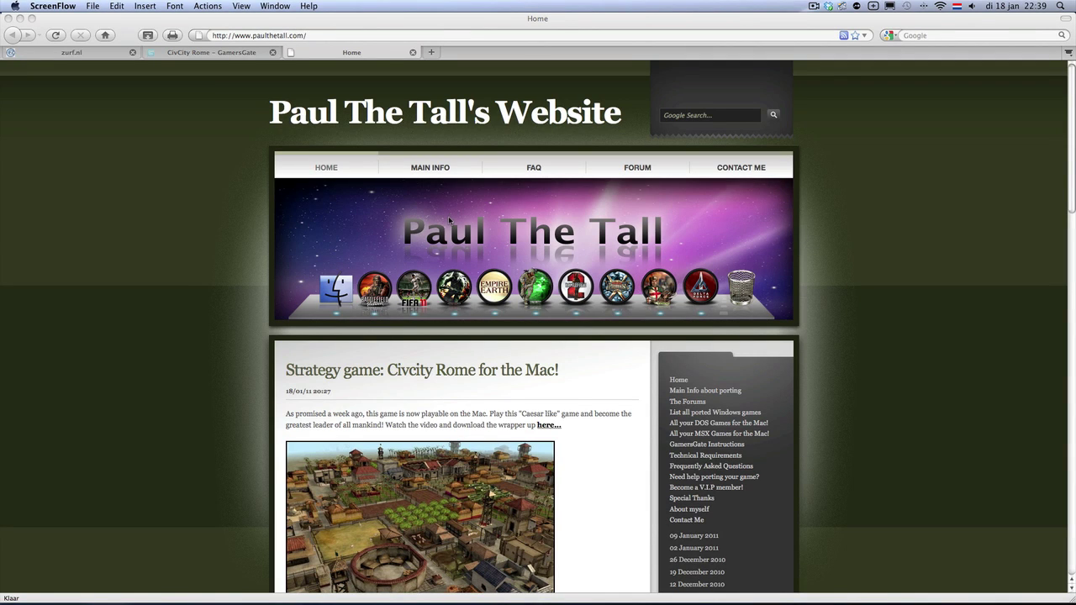
Step: Scroll through the Paul The Tall home page, below the Civcity Rome post
{"action": "scroll", "coordinate": [449, 221], "scroll_direction": "down", "scroll_amount": 3}
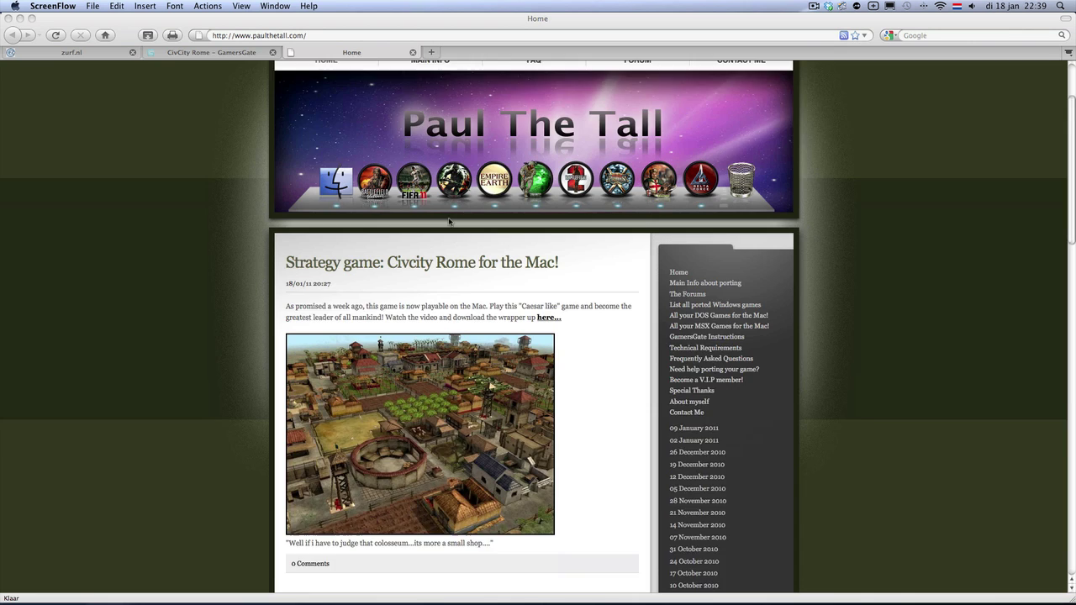
{"action": "scroll", "coordinate": [449, 221], "scroll_direction": "down", "scroll_amount": 9}
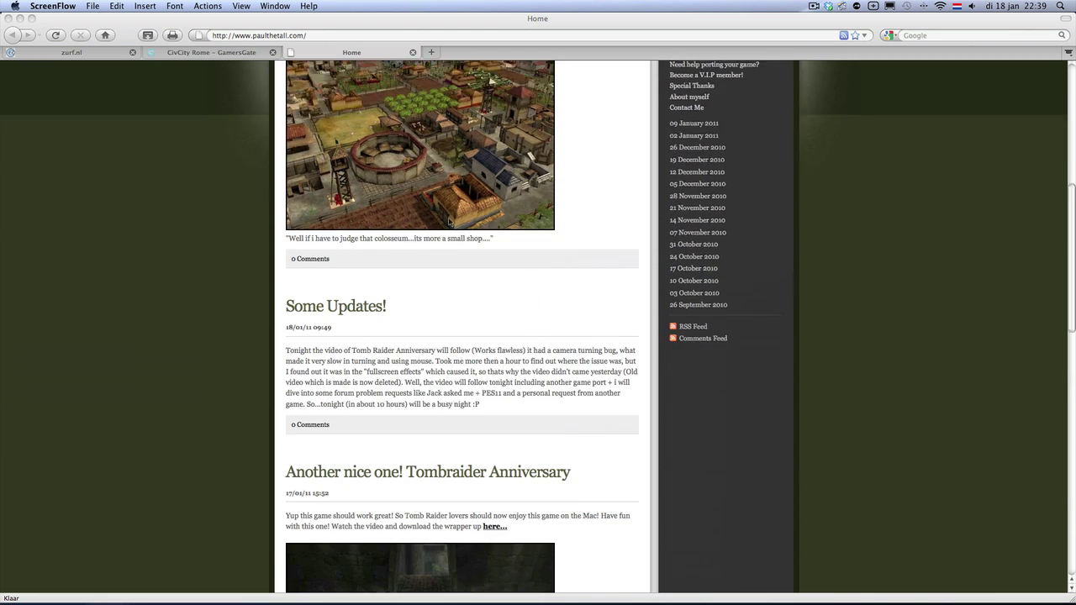
{"action": "scroll", "coordinate": [449, 221], "scroll_direction": "down", "scroll_amount": 20}
{"action": "scroll", "coordinate": [449, 221], "scroll_direction": "up", "scroll_amount": 7}
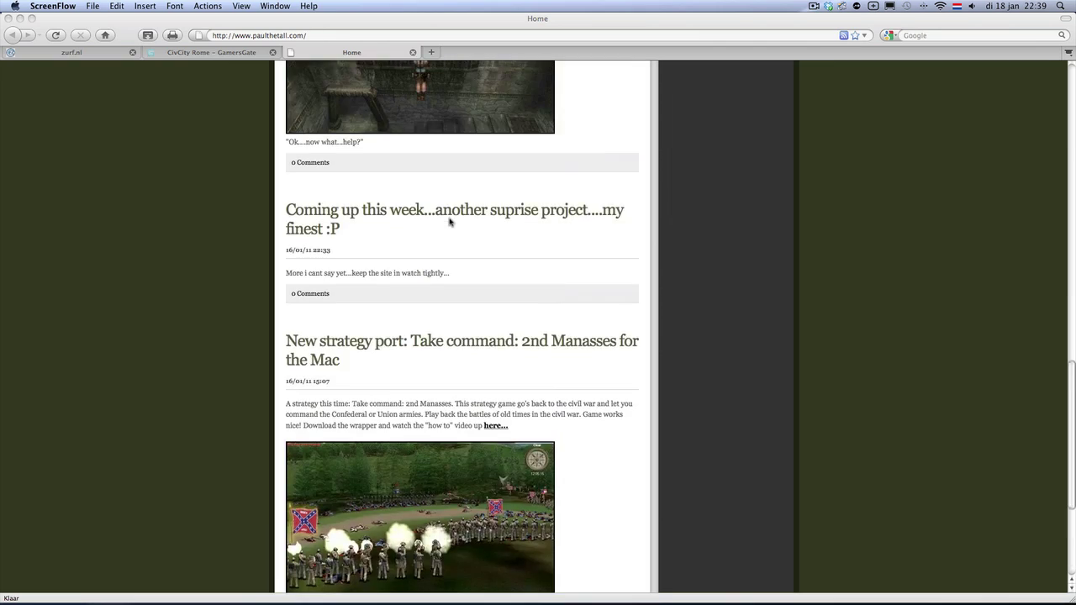
{"action": "scroll", "coordinate": [449, 221], "scroll_direction": "up", "scroll_amount": 15}
{"action": "scroll", "coordinate": [635, 316], "scroll_direction": "down", "scroll_amount": 2}
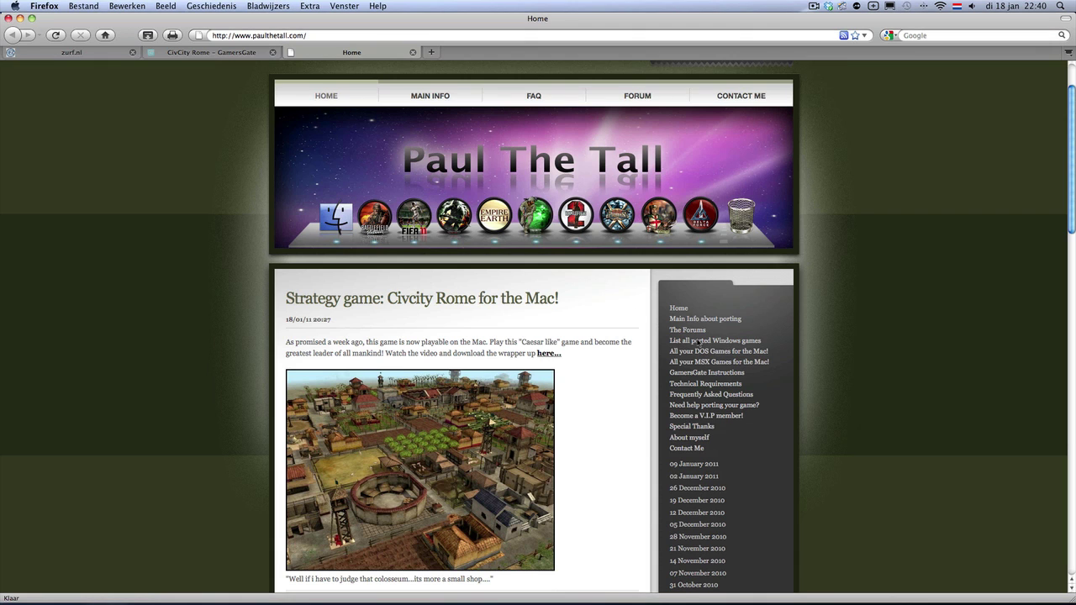
{"action": "left_click", "coordinate": [696, 341]}
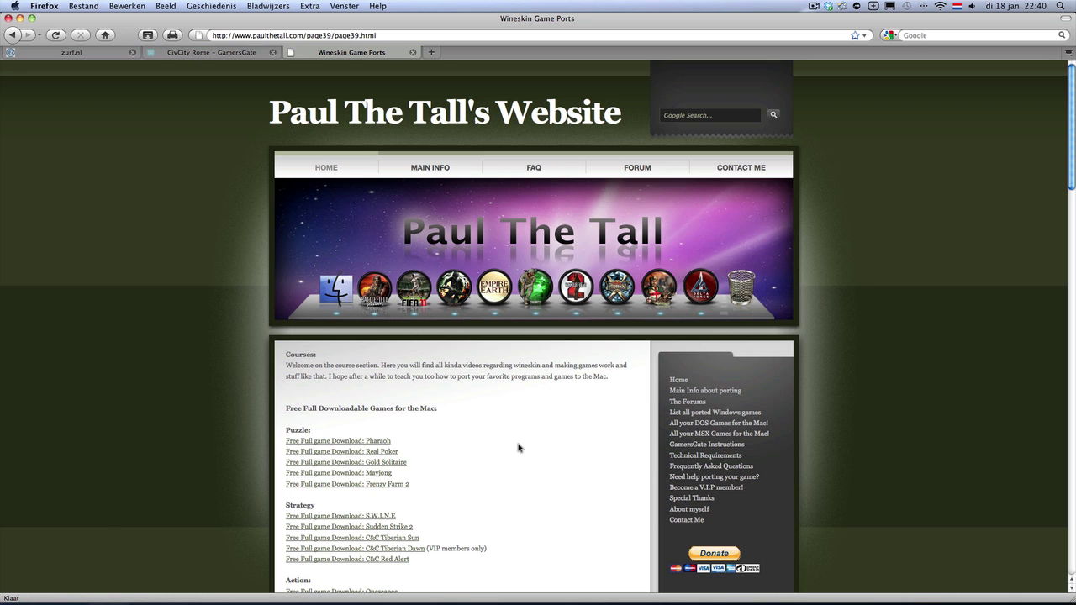
{"action": "scroll", "coordinate": [518, 448], "scroll_direction": "down", "scroll_amount": 20}
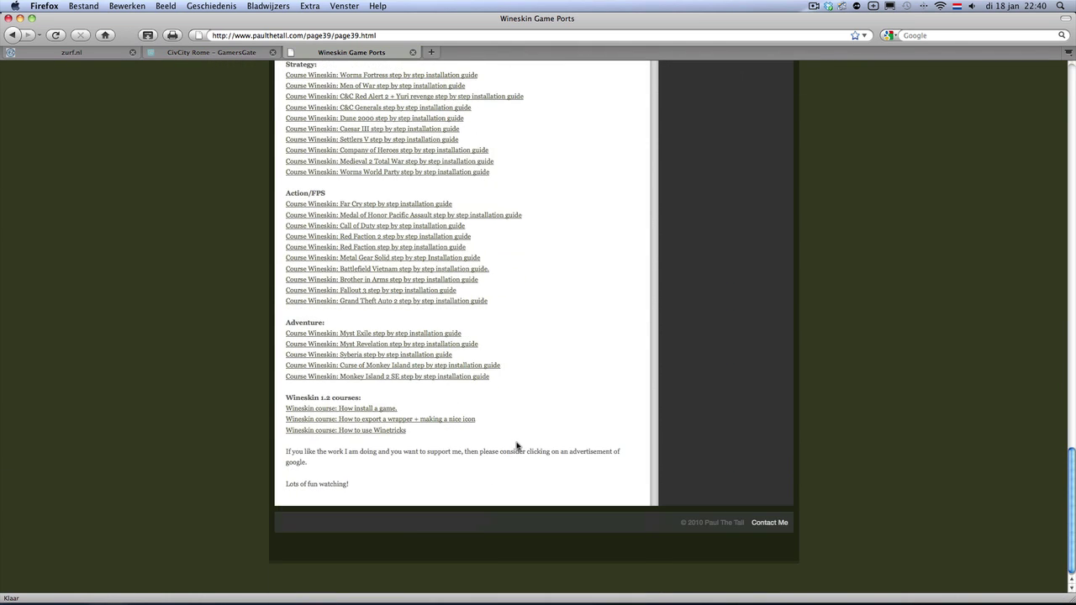
{"action": "scroll", "coordinate": [517, 445], "scroll_direction": "up", "scroll_amount": 20}
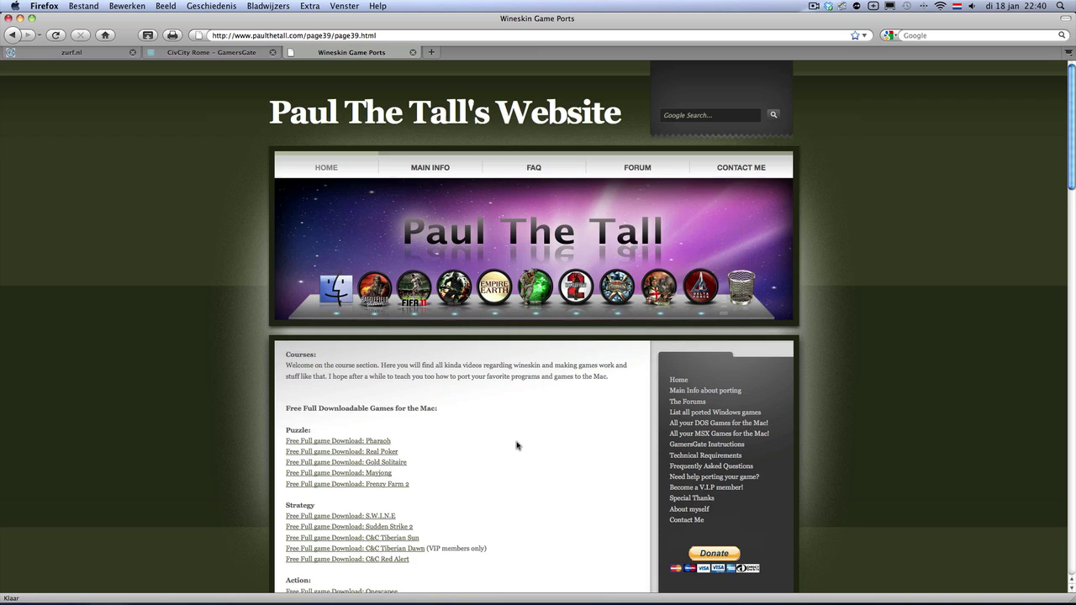
{"action": "scroll", "coordinate": [515, 446], "scroll_direction": "down", "scroll_amount": 5}
{"action": "scroll", "coordinate": [496, 508], "scroll_direction": "down", "scroll_amount": 3}
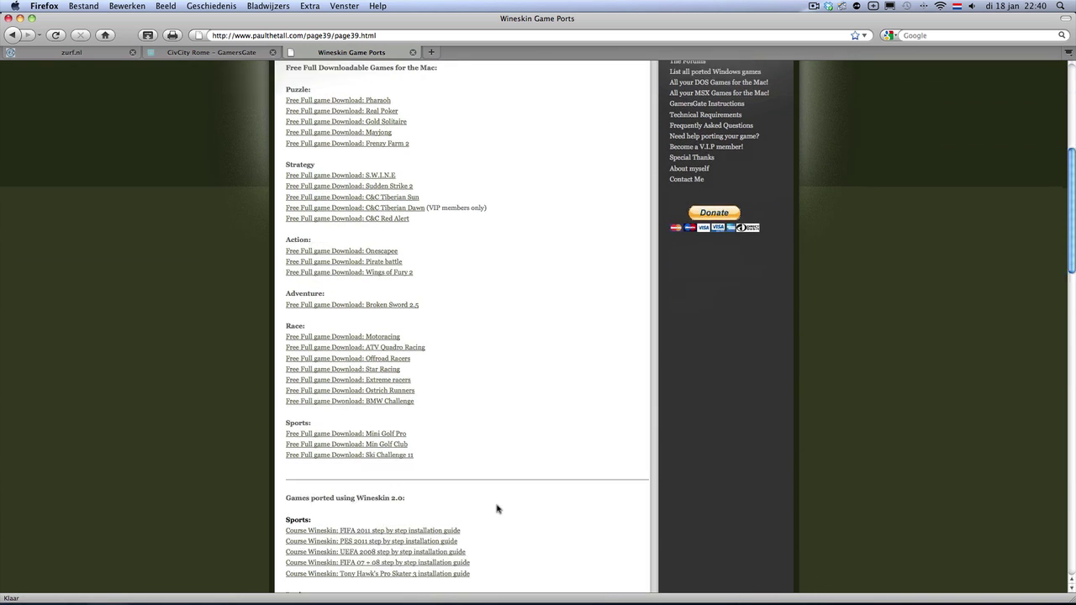
{"action": "scroll", "coordinate": [497, 508], "scroll_direction": "down", "scroll_amount": 1}
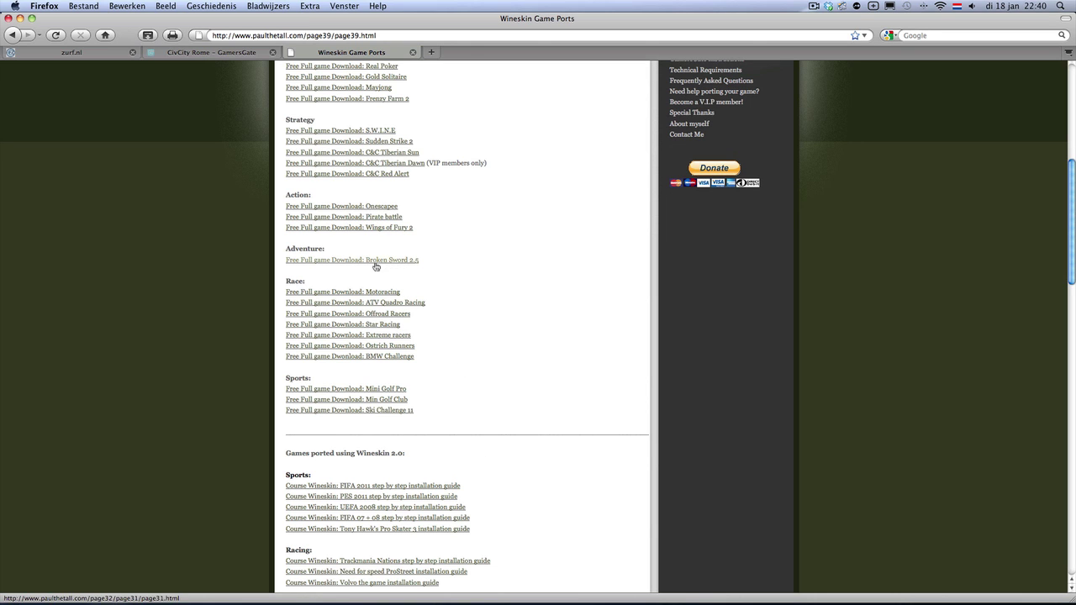
{"action": "scroll", "coordinate": [432, 427], "scroll_direction": "down", "scroll_amount": 10}
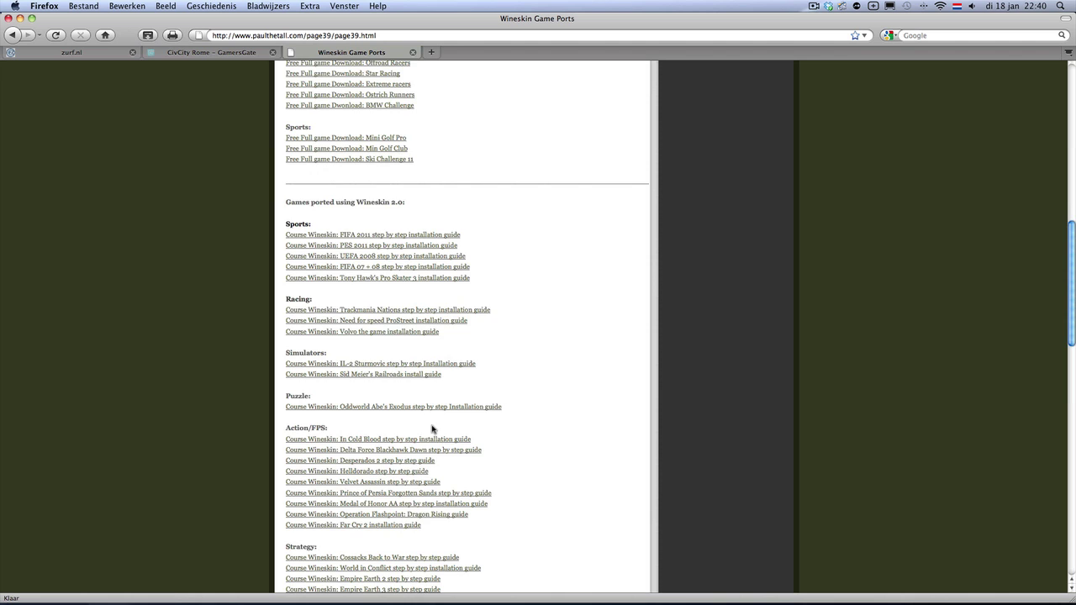
{"action": "scroll", "coordinate": [375, 423], "scroll_direction": "down", "scroll_amount": 2}
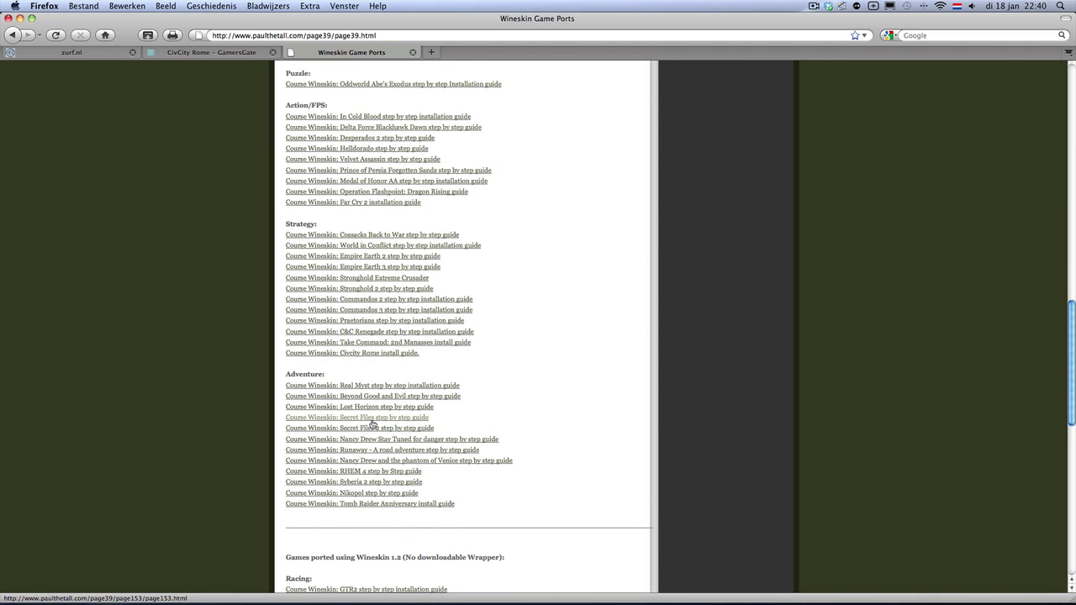
Step: Open the Tomb Raider Anniversary install guide and look over its wrapper download and known issues
{"action": "left_click", "coordinate": [382, 504]}
{"action": "scroll", "coordinate": [549, 394], "scroll_direction": "down", "scroll_amount": 1}
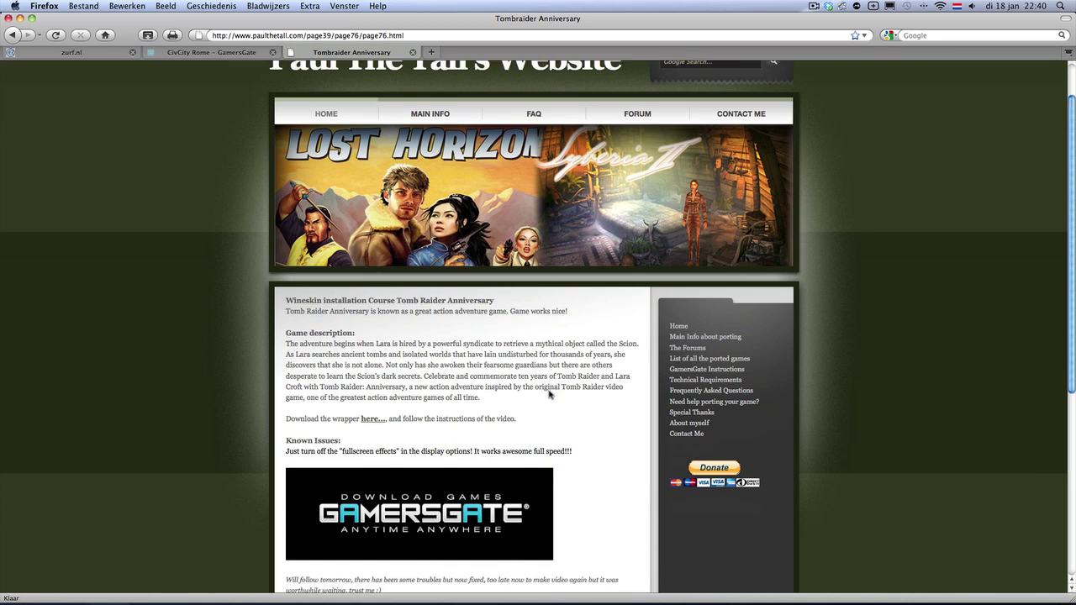
{"action": "scroll", "coordinate": [550, 393], "scroll_direction": "down", "scroll_amount": 6}
{"action": "scroll", "coordinate": [550, 393], "scroll_direction": "up", "scroll_amount": 6}
{"action": "scroll", "coordinate": [550, 393], "scroll_direction": "down", "scroll_amount": 1}
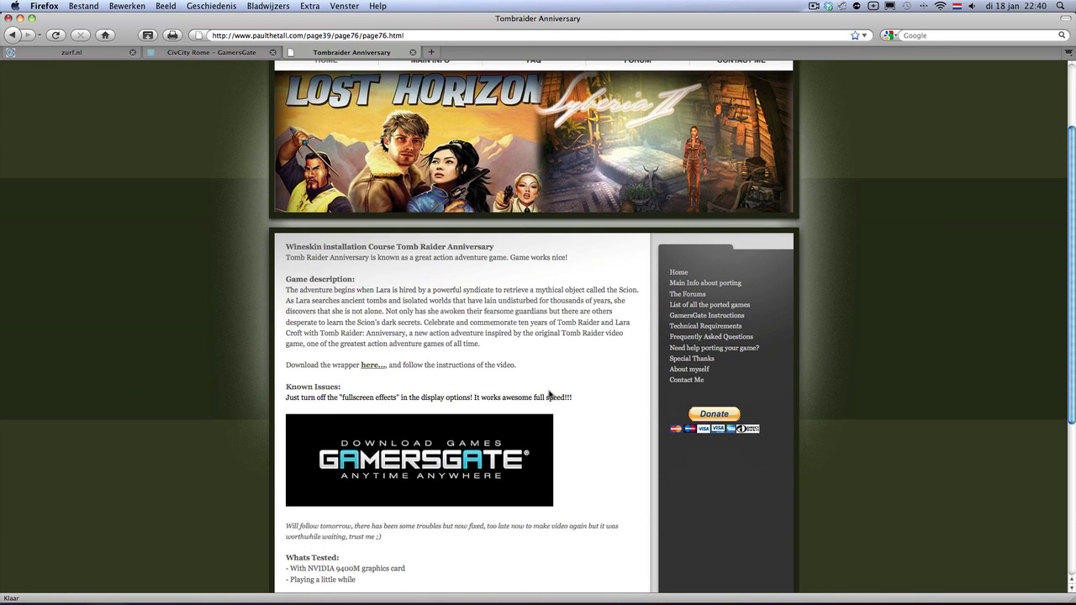
{"action": "scroll", "coordinate": [550, 394], "scroll_direction": "up", "scroll_amount": 2}
{"action": "scroll", "coordinate": [550, 394], "scroll_direction": "down", "scroll_amount": 1}
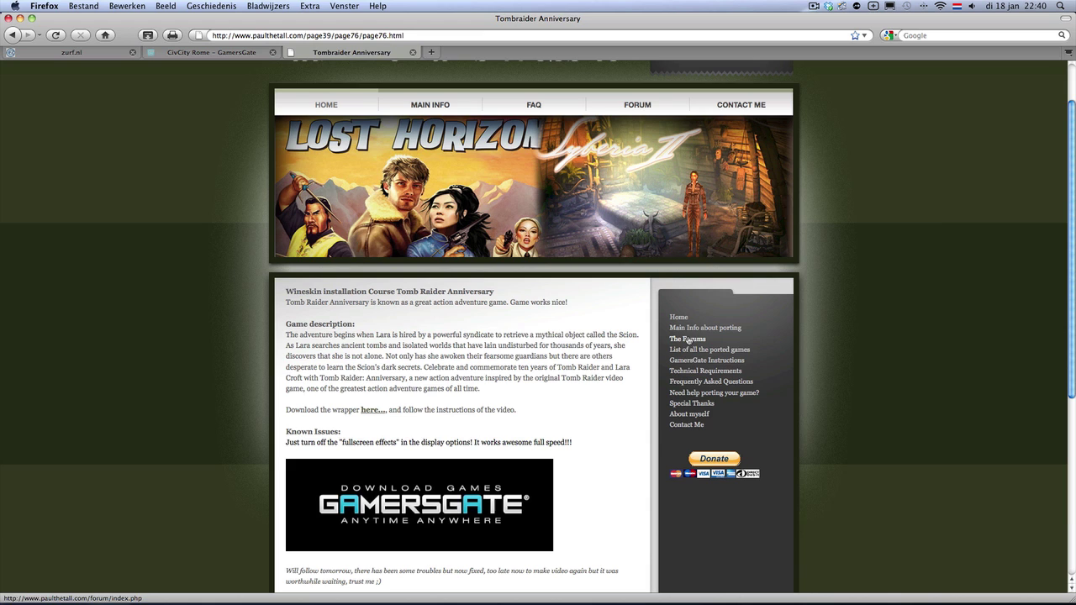
Step: Go back to the list of all ported games and scroll down to the Strategy courses
{"action": "left_click", "coordinate": [691, 351]}
{"action": "scroll", "coordinate": [461, 403], "scroll_direction": "down", "scroll_amount": 4}
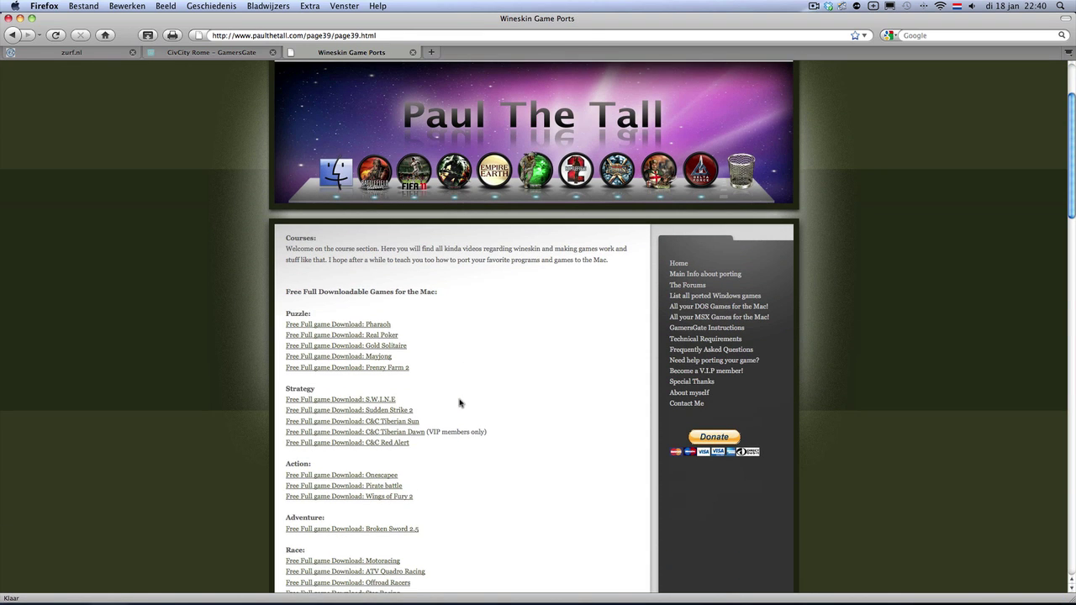
{"action": "scroll", "coordinate": [459, 362], "scroll_direction": "down", "scroll_amount": 3}
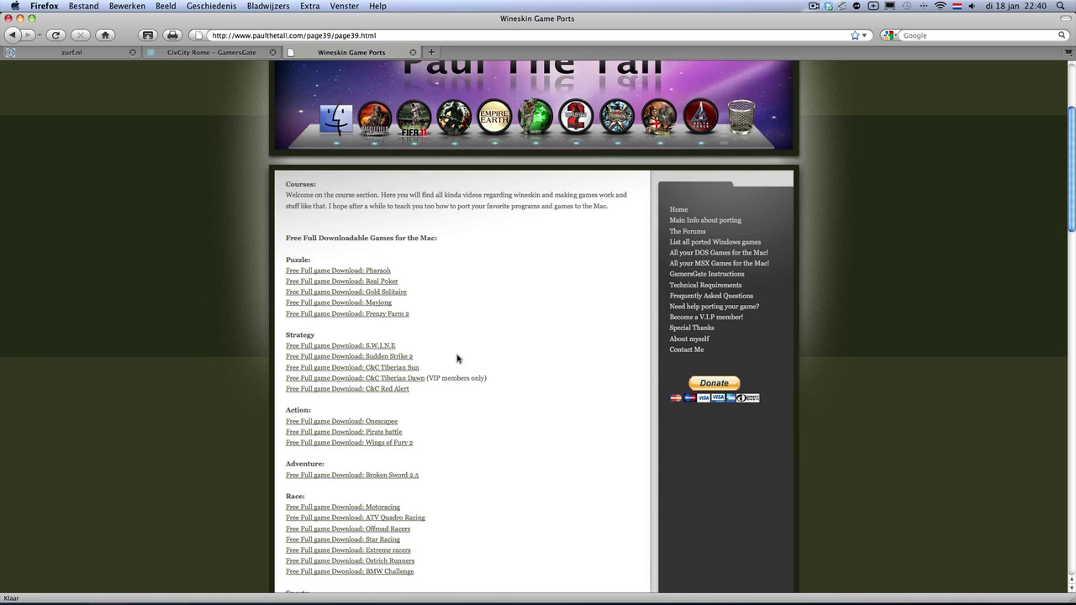
{"action": "scroll", "coordinate": [409, 404], "scroll_direction": "down", "scroll_amount": 2}
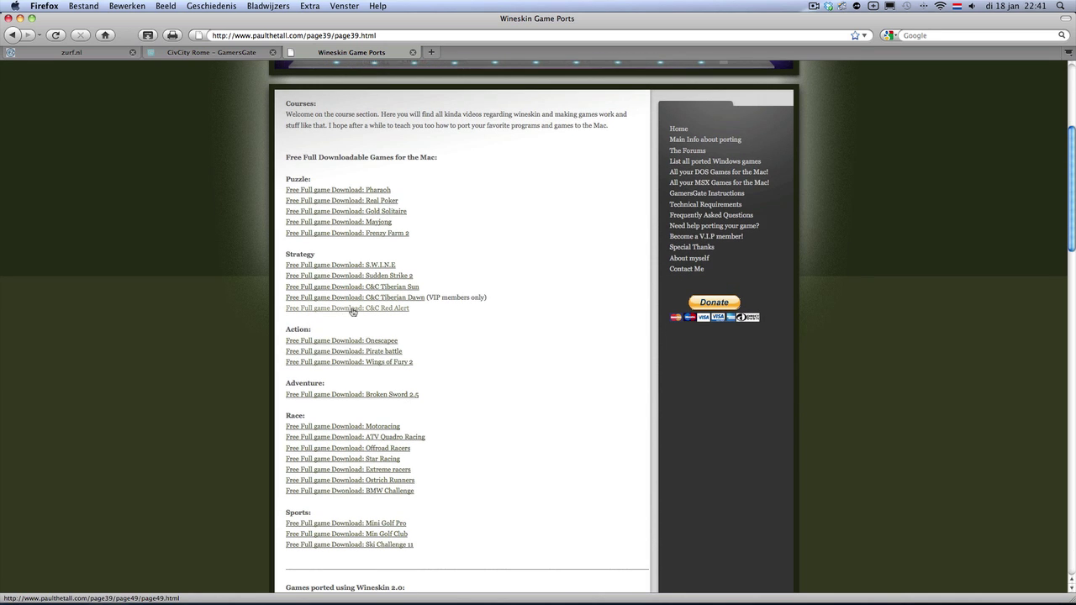
{"action": "scroll", "coordinate": [350, 314], "scroll_direction": "down", "scroll_amount": 15}
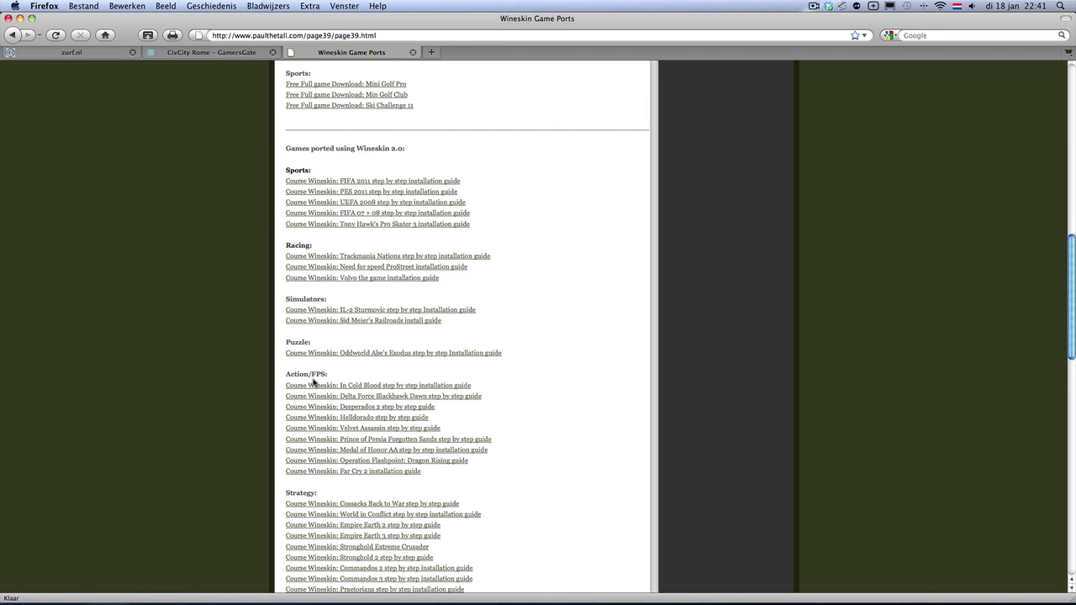
{"action": "scroll", "coordinate": [313, 383], "scroll_direction": "down", "scroll_amount": 3}
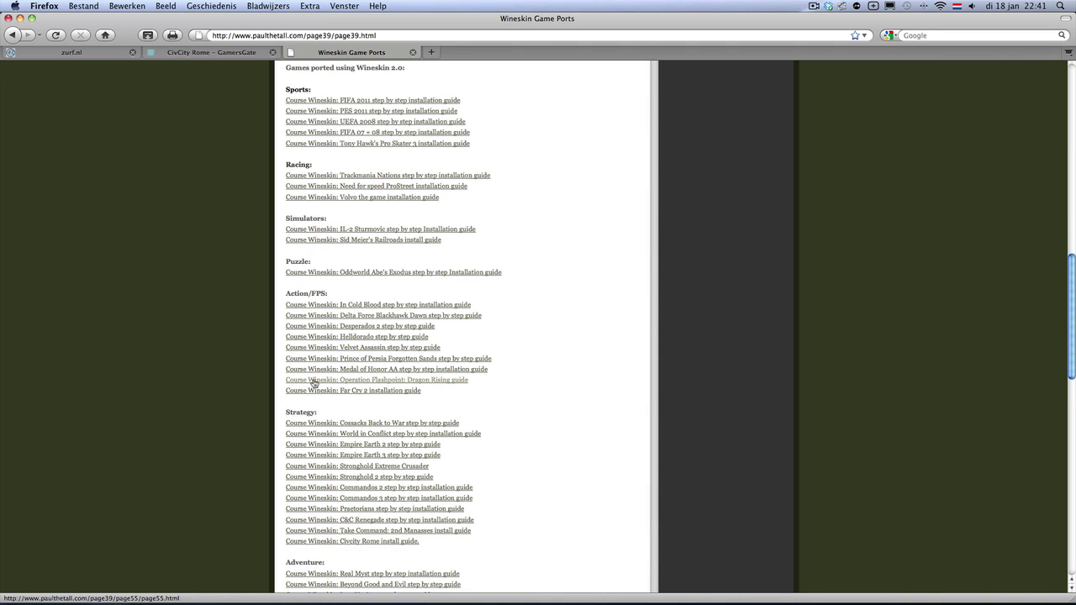
Step: Open the Civcity Rome install guide and skim its description, wrapper link and known issues
{"action": "left_click", "coordinate": [370, 542]}
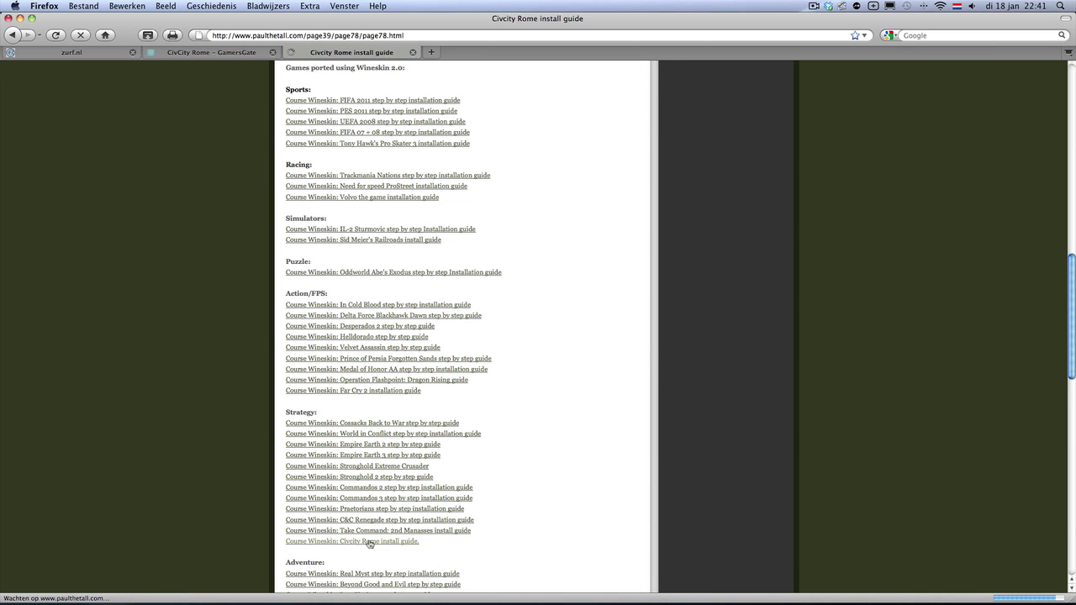
{"action": "scroll", "coordinate": [502, 438], "scroll_direction": "down", "scroll_amount": 15}
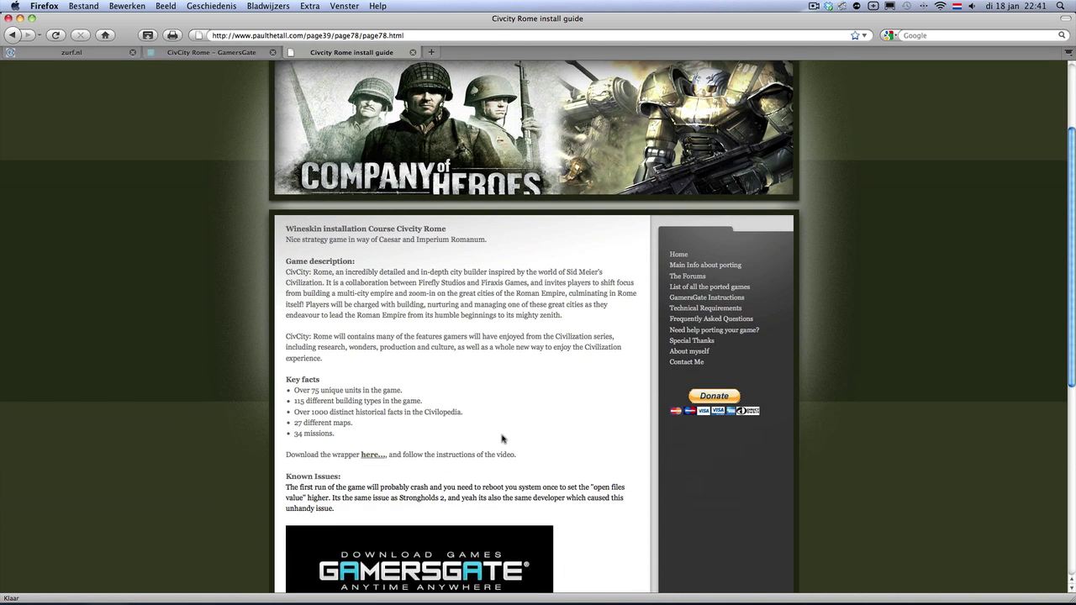
{"action": "scroll", "coordinate": [497, 435], "scroll_direction": "up", "scroll_amount": 7}
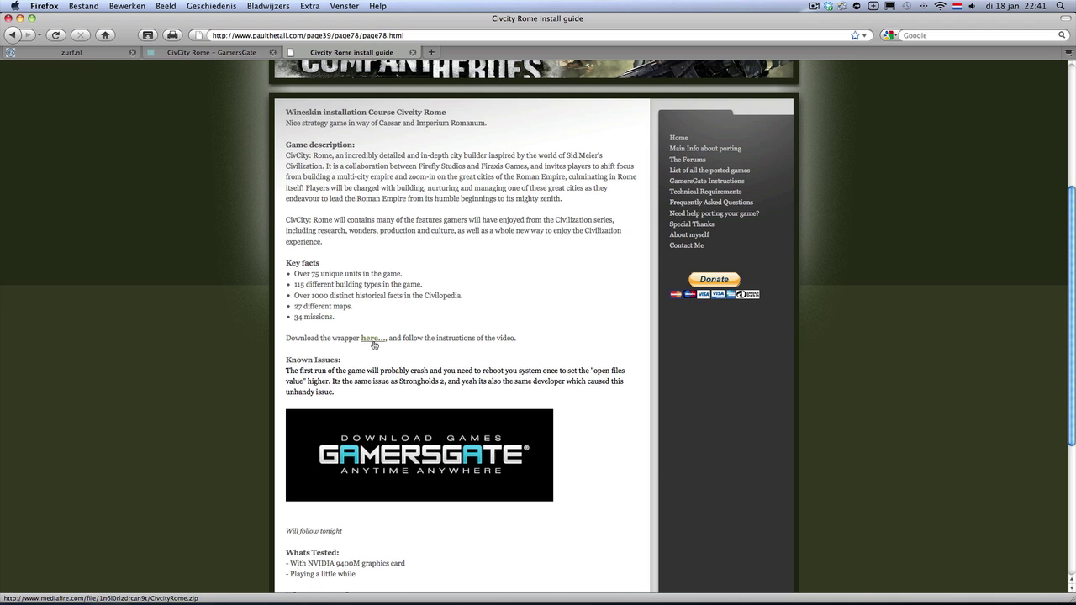
Step: Minimize Firefox, show the CivcityRome wrapper's package contents, and launch its Wineskin app
{"action": "left_click", "coordinate": [19, 18]}
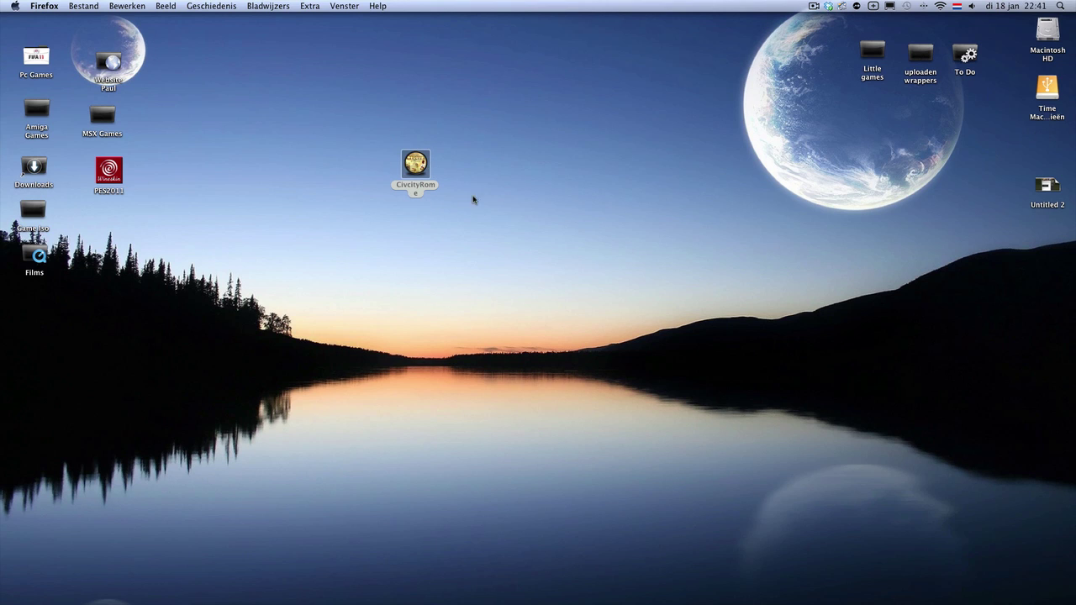
{"action": "left_click", "coordinate": [412, 175]}
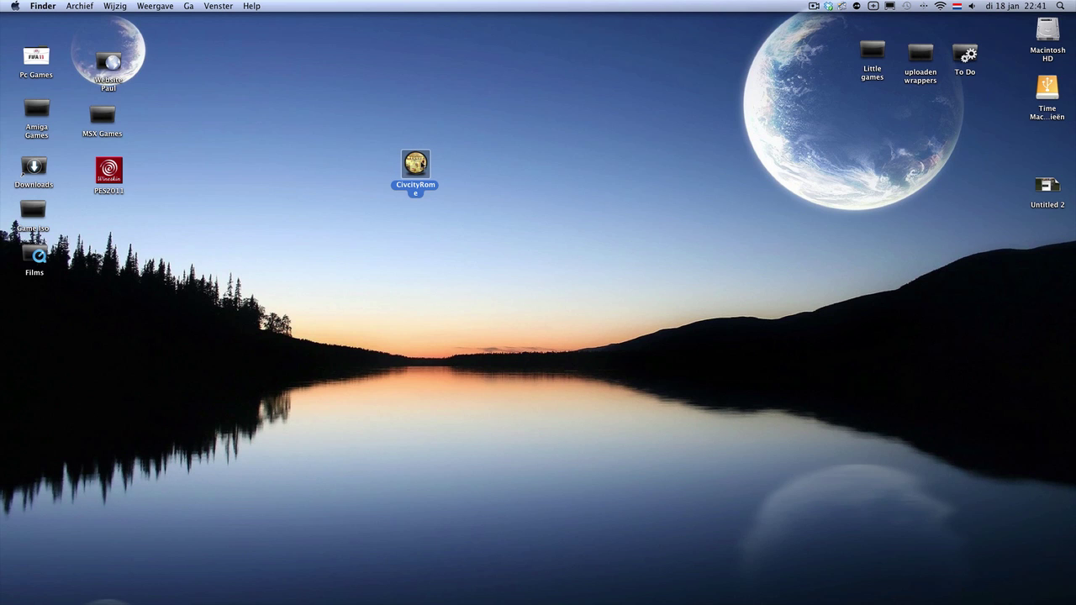
{"action": "right_click", "coordinate": [413, 165]}
{"action": "left_click", "coordinate": [440, 188]}
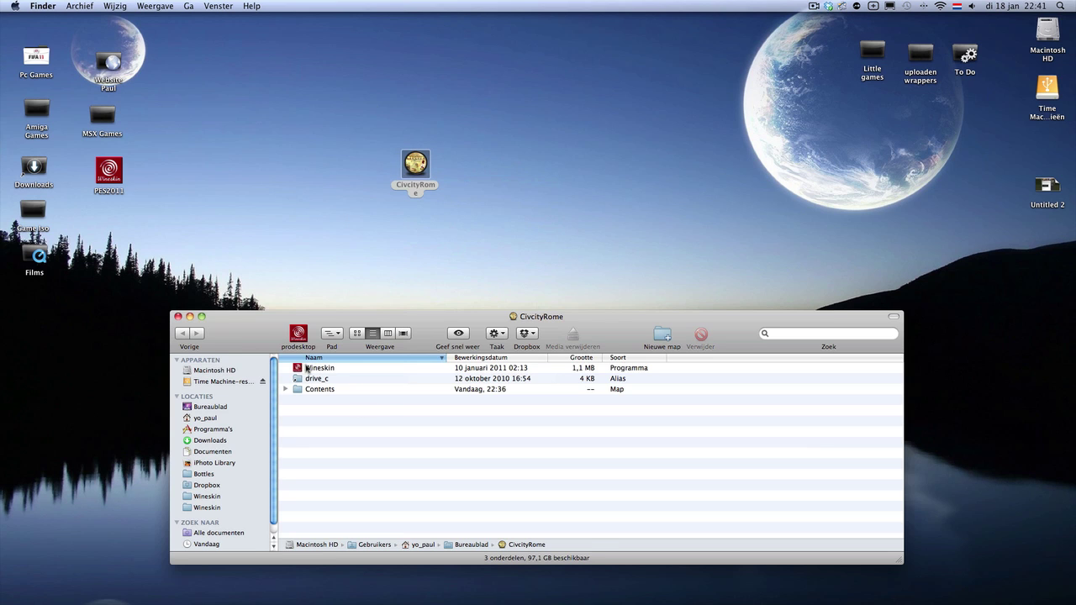
{"action": "double_click", "coordinate": [308, 369]}
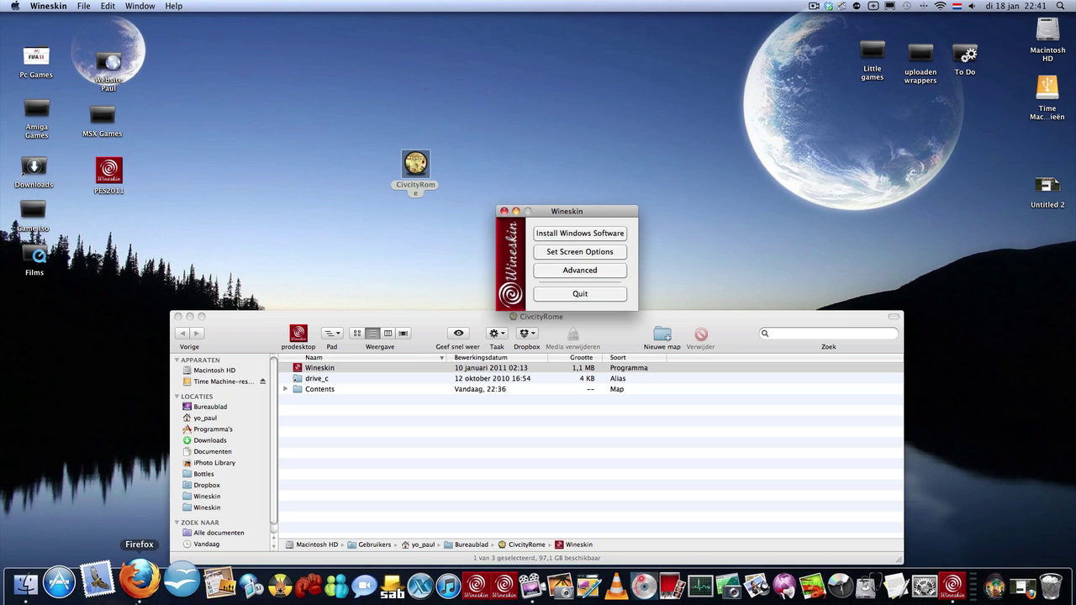
Step: Bring Firefox back to the Civcity Rome guide's known issues about the open files value
{"action": "left_click", "coordinate": [150, 580]}
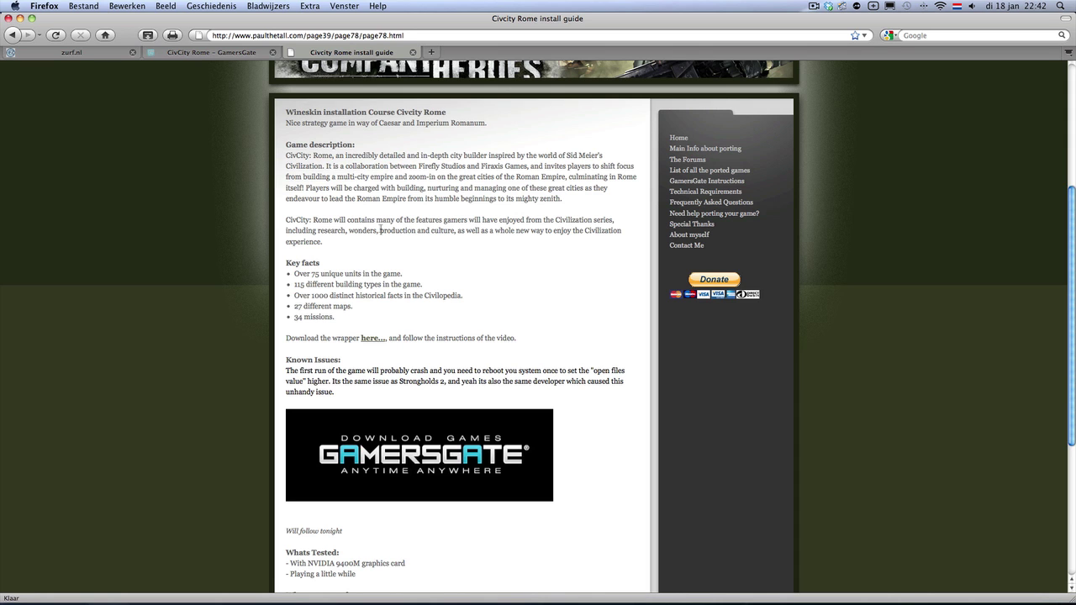
Step: On the GamersGate CivCity Rome page, start the download, then cancel saving the installer
{"action": "left_click", "coordinate": [218, 54]}
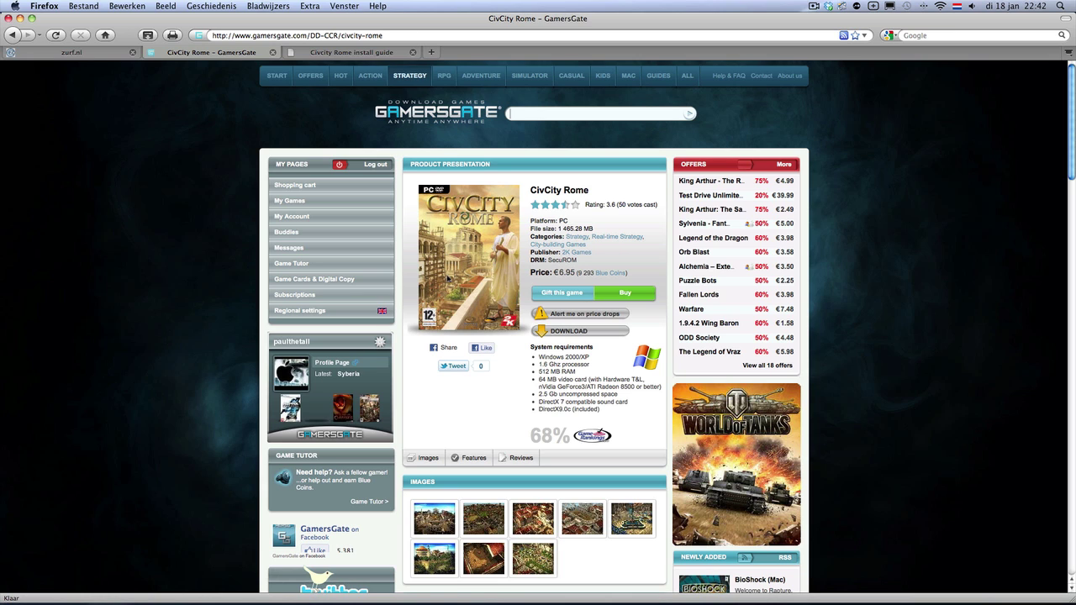
{"action": "left_click", "coordinate": [576, 332]}
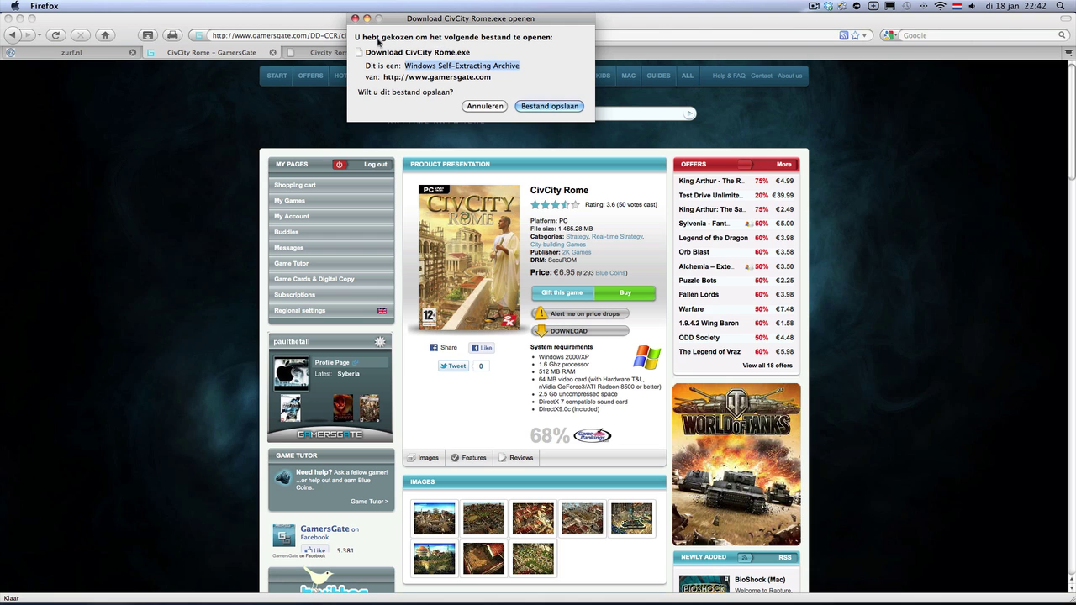
{"action": "left_click", "coordinate": [484, 107]}
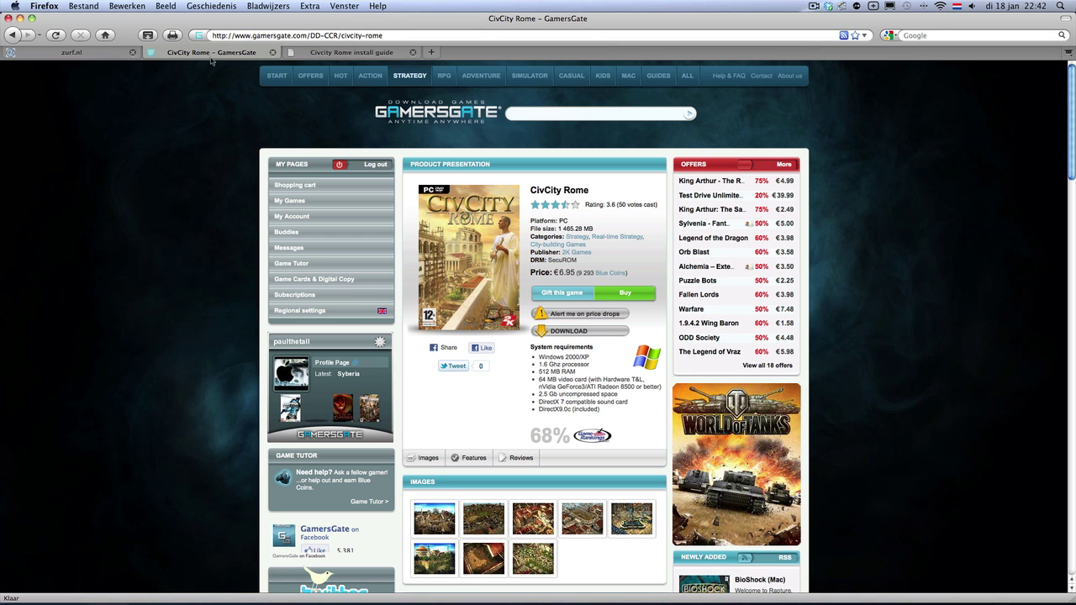
Step: In Install Windows Software, select Download CivCity Rome.exe from the Downloads folder
{"action": "left_click", "coordinate": [20, 18]}
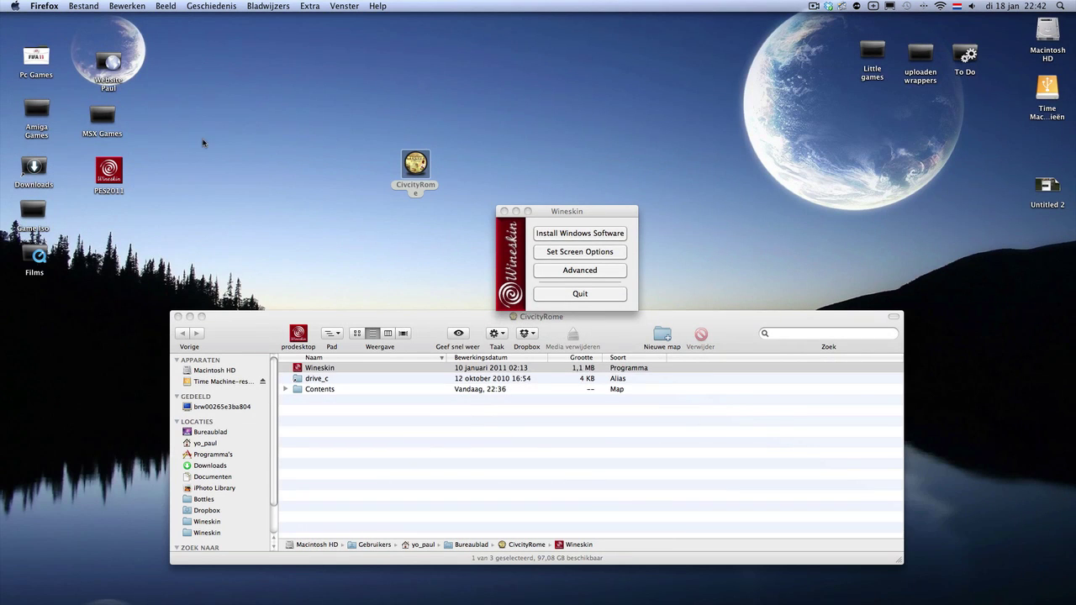
{"action": "left_click", "coordinate": [557, 235]}
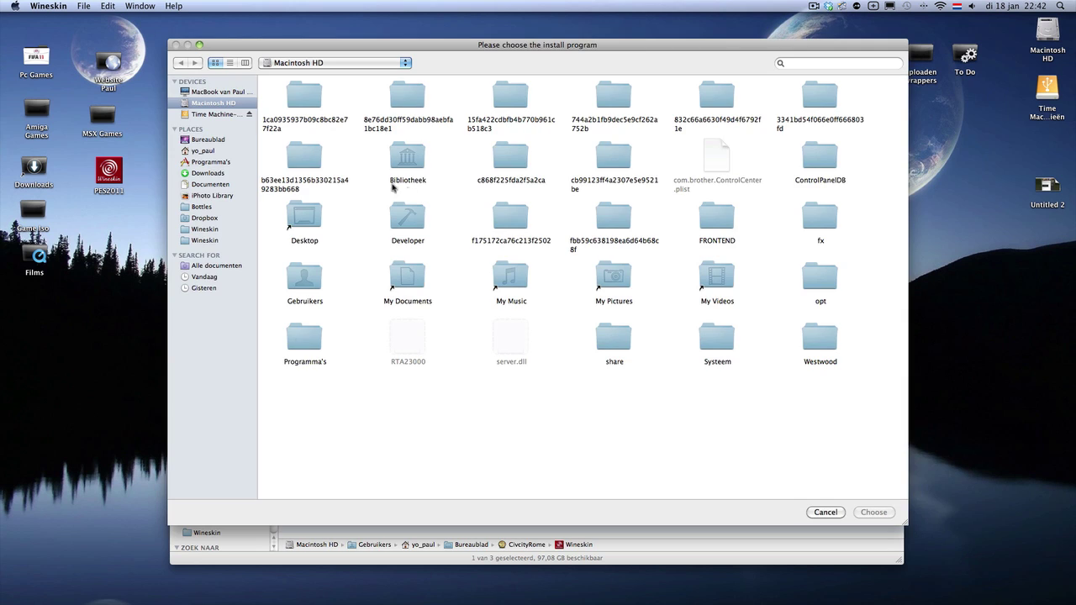
{"action": "left_click", "coordinate": [207, 198]}
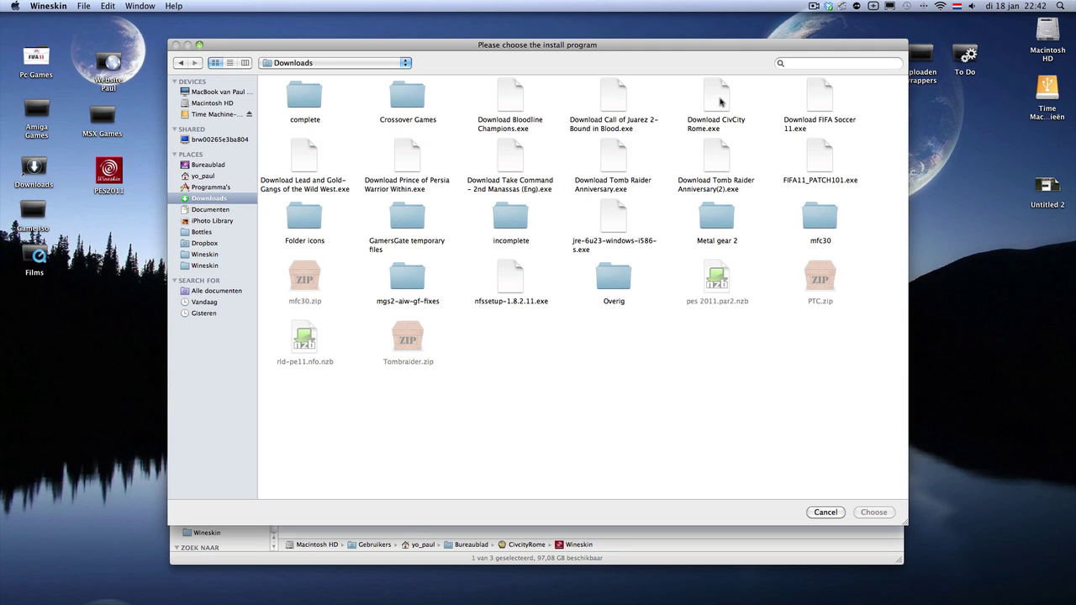
{"action": "left_click", "coordinate": [813, 8]}
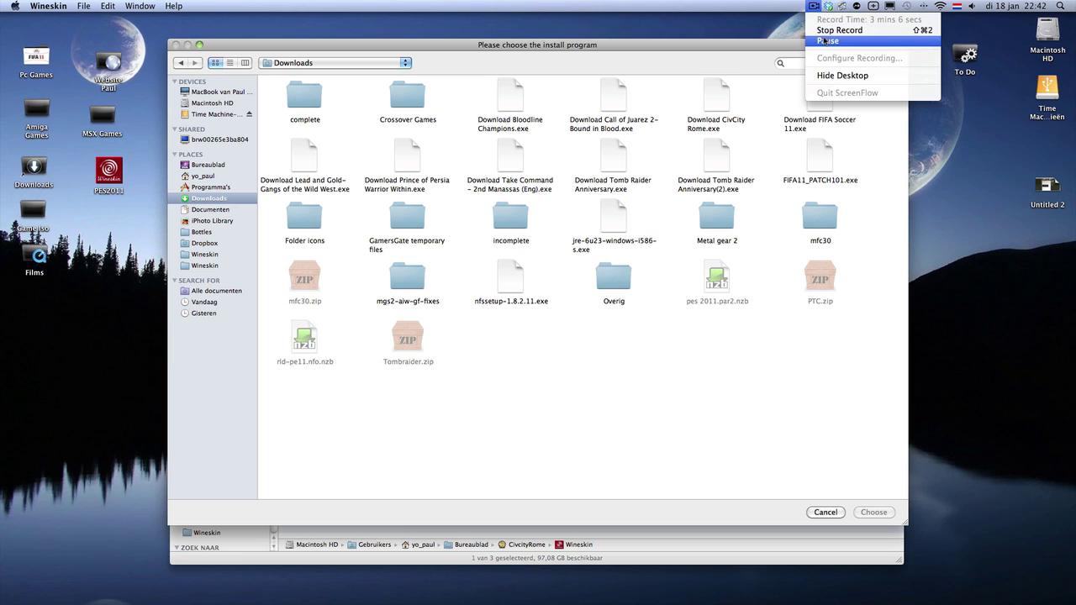
{"action": "left_click", "coordinate": [824, 40]}
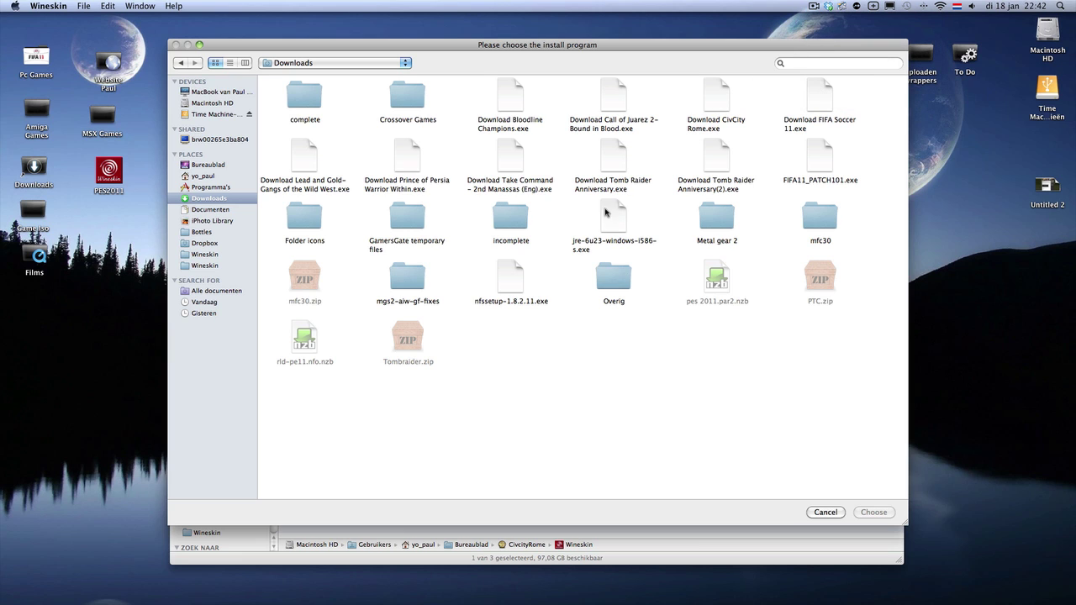
{"action": "left_click", "coordinate": [714, 100]}
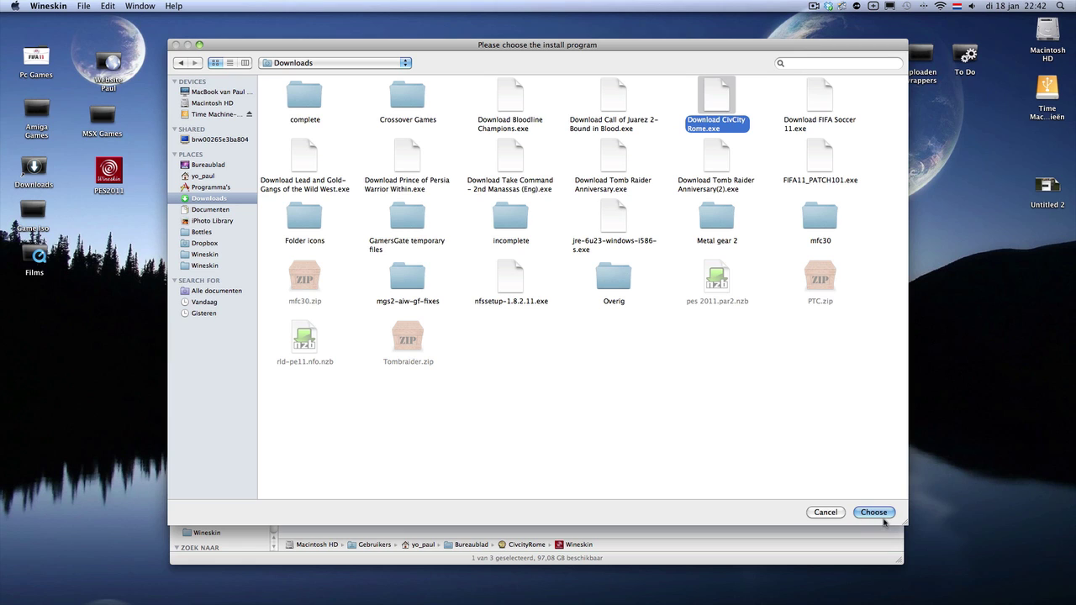
Step: Confirm Download CivCity Rome.exe as the installer to run inside the wrapper
{"action": "left_click", "coordinate": [825, 512]}
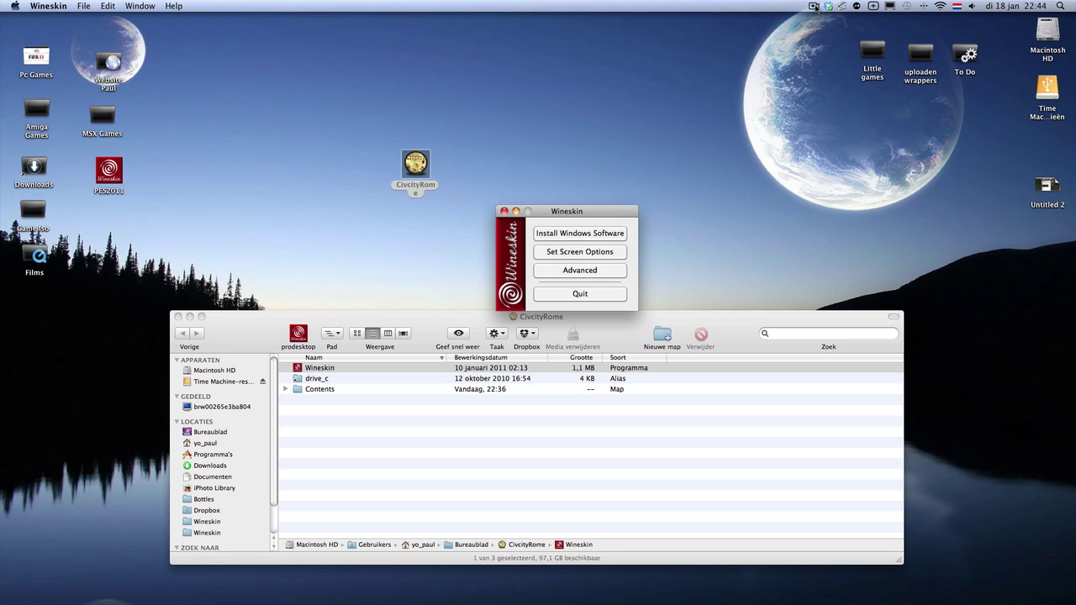
{"action": "left_click", "coordinate": [815, 7]}
{"action": "left_click", "coordinate": [828, 32]}
Step: Quit Wineskin, relaunch it from the CivcityRome folder, and open its Advanced settings
{"action": "left_click", "coordinate": [505, 212]}
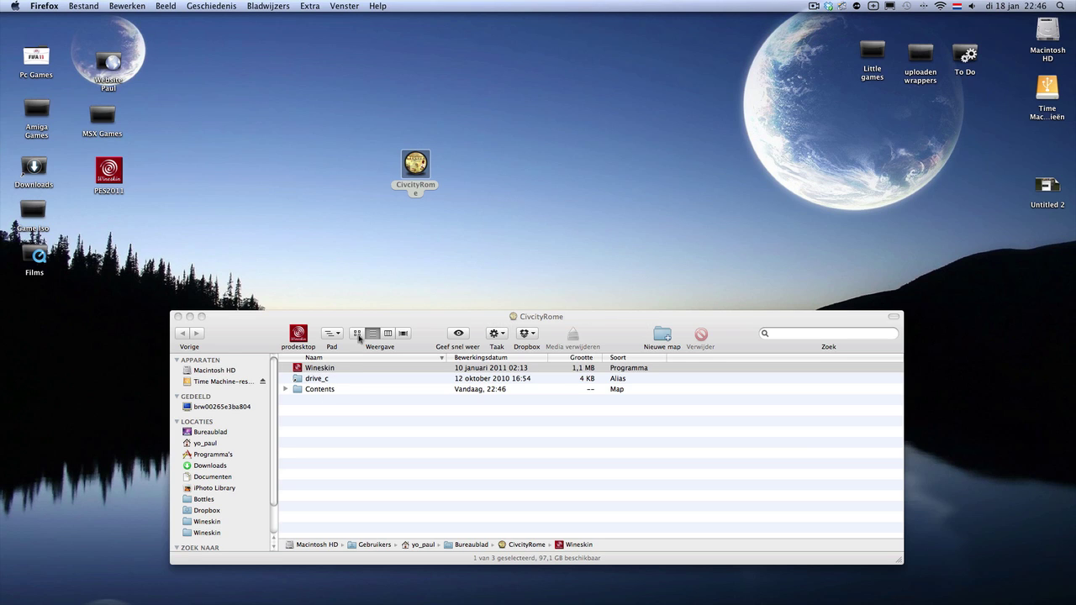
{"action": "double_click", "coordinate": [322, 371]}
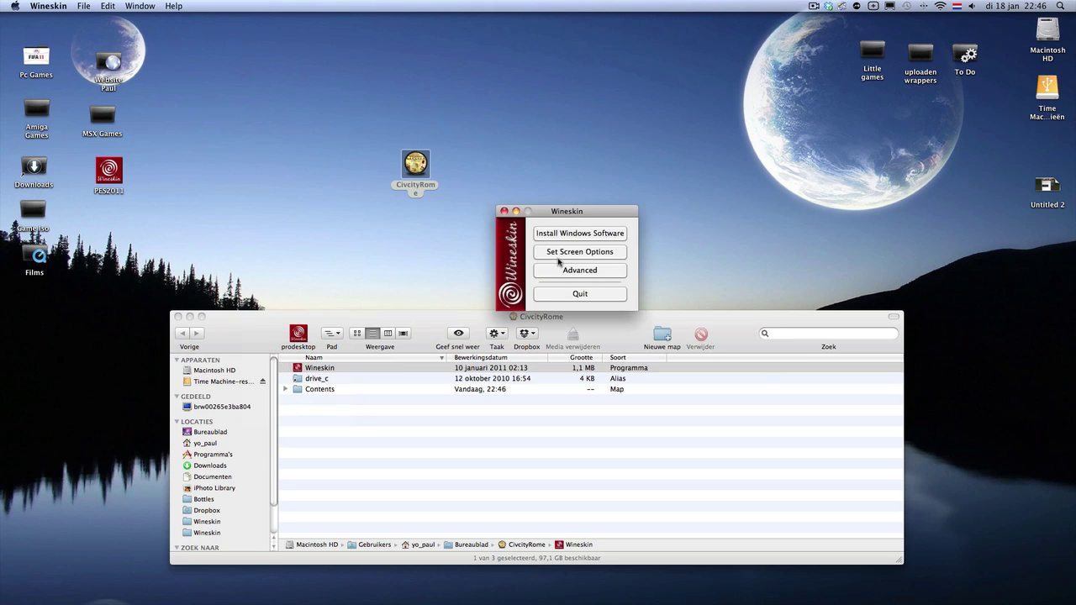
{"action": "left_click", "coordinate": [571, 269]}
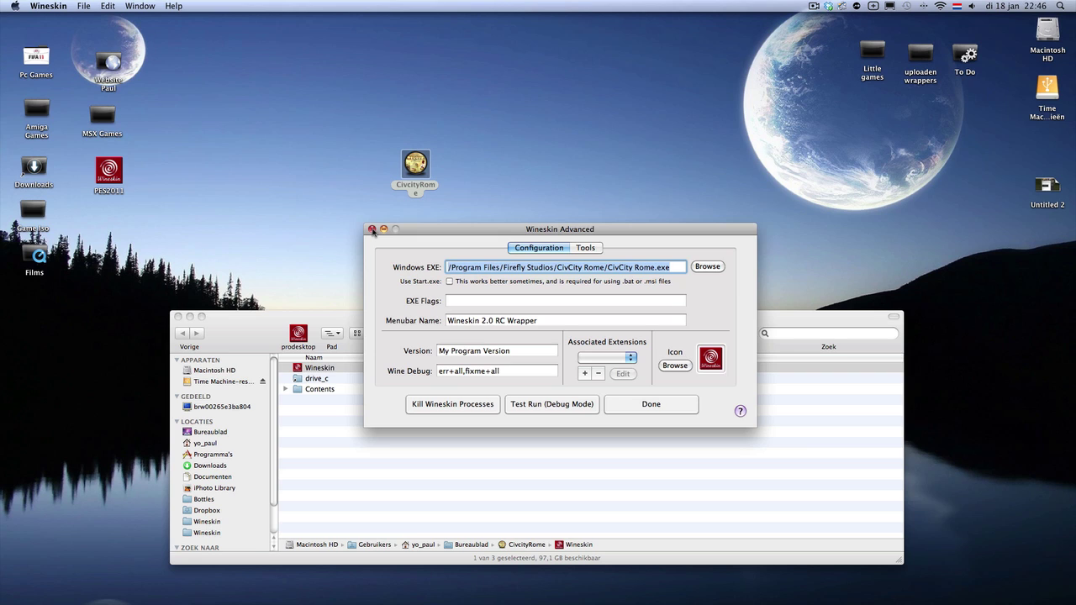
Step: Close Wineskin's Advanced settings window
{"action": "left_click", "coordinate": [372, 229]}
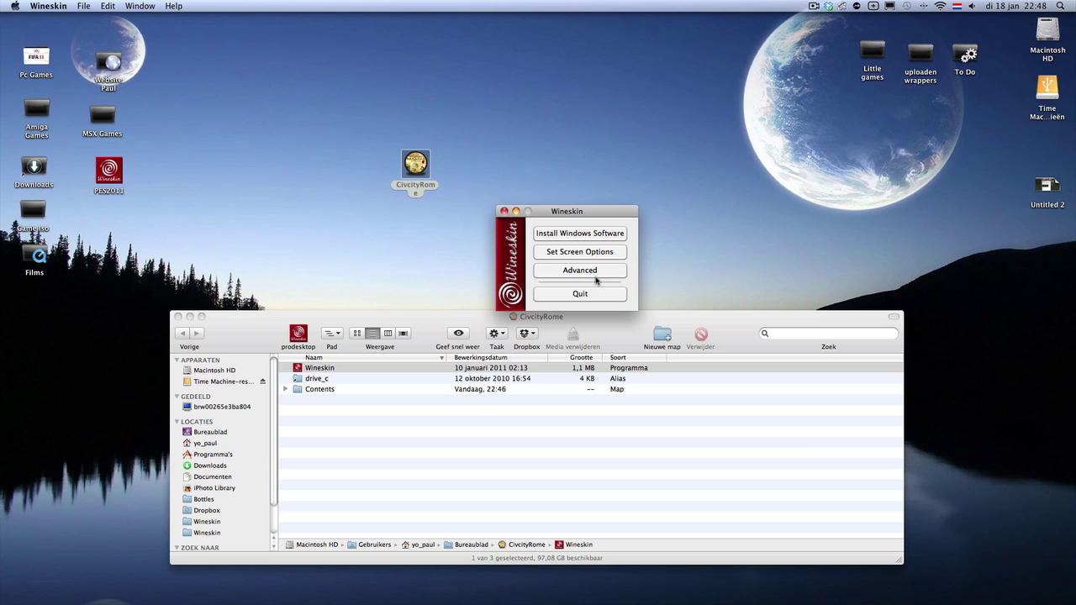
Step: Show the CivcityRome wrapper's package contents via Toon pakketinhoud and launch its Wineskin utility
{"action": "left_click", "coordinate": [595, 293]}
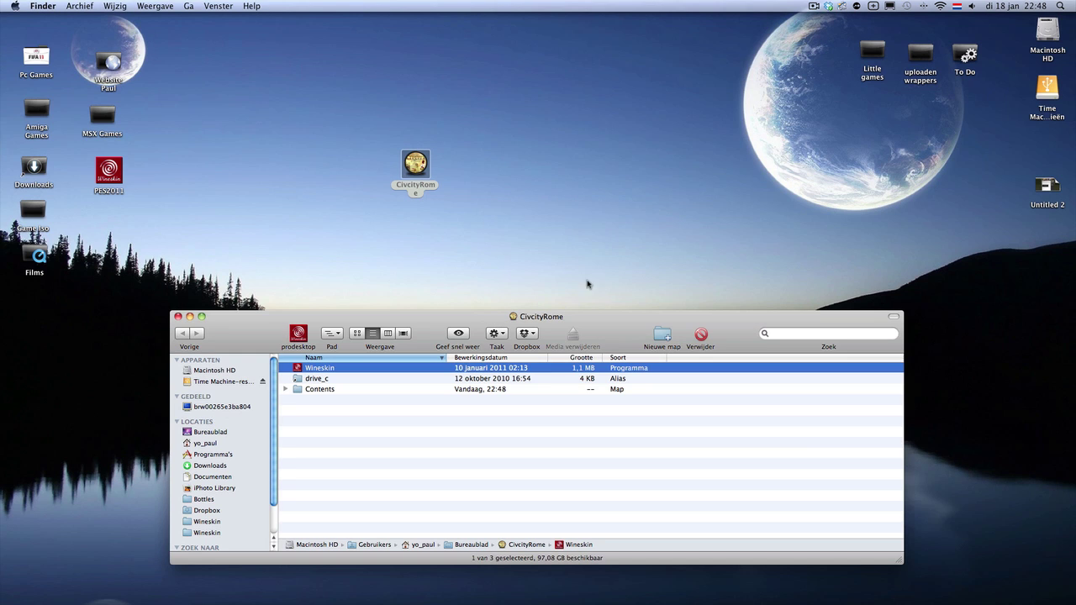
{"action": "left_click", "coordinate": [420, 166]}
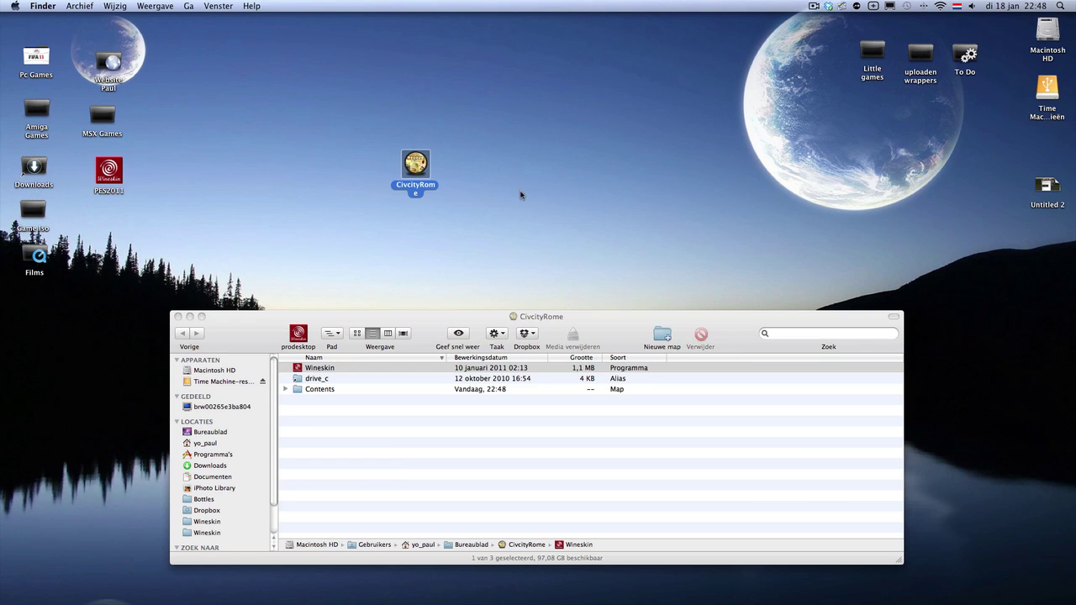
{"action": "right_click", "coordinate": [418, 165]}
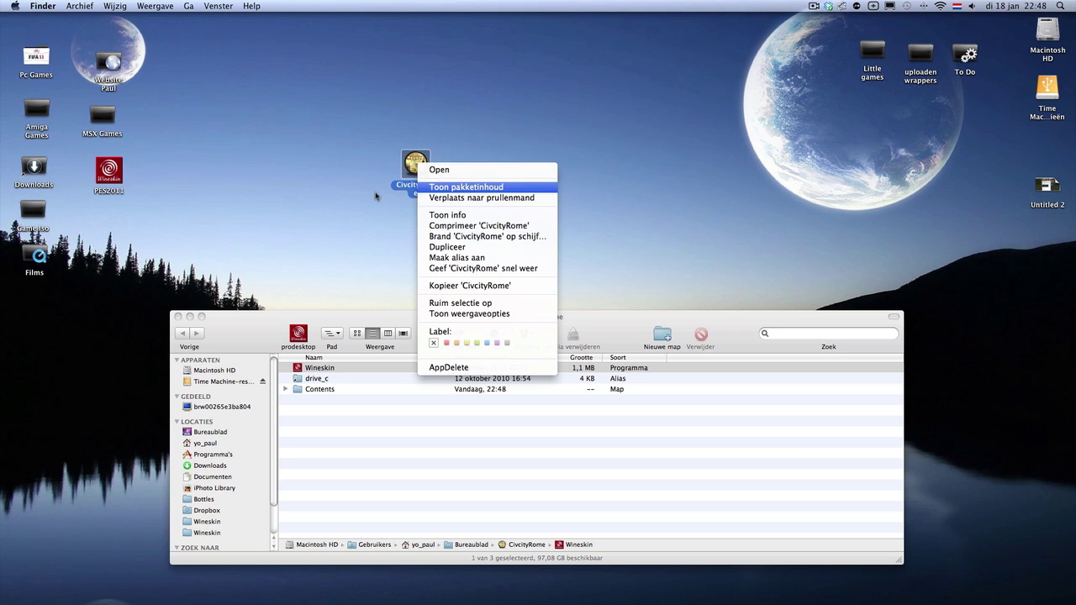
{"action": "left_click", "coordinate": [461, 189]}
{"action": "left_click_drag", "start_coordinate": [335, 370], "coordinate": [336, 371]}
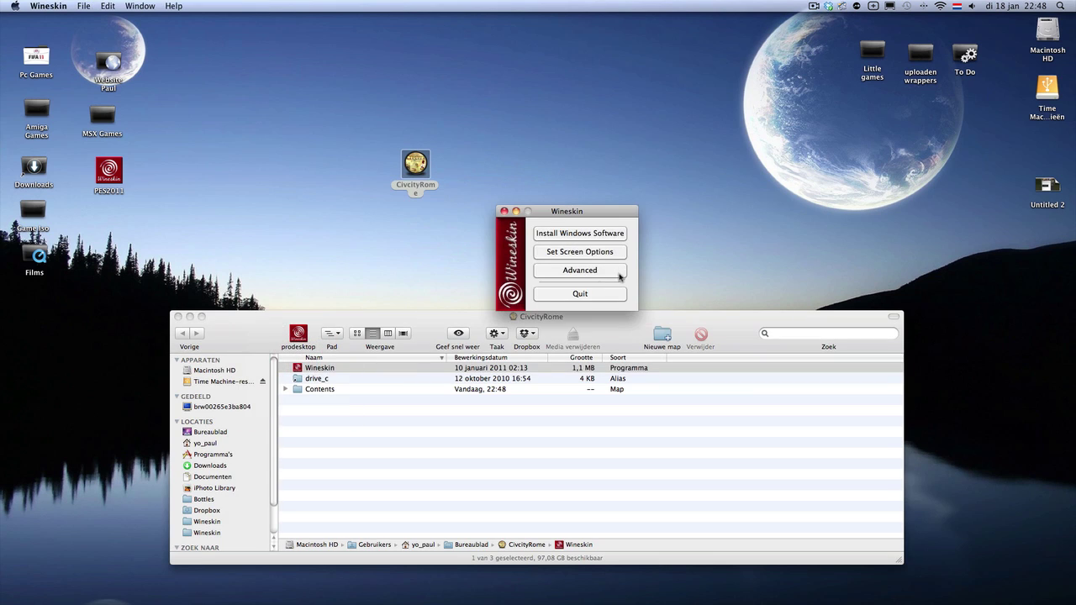
Step: Run Winetricks with corefonts, then directx9, and close Winetricks and the advanced settings
{"action": "left_click", "coordinate": [572, 271]}
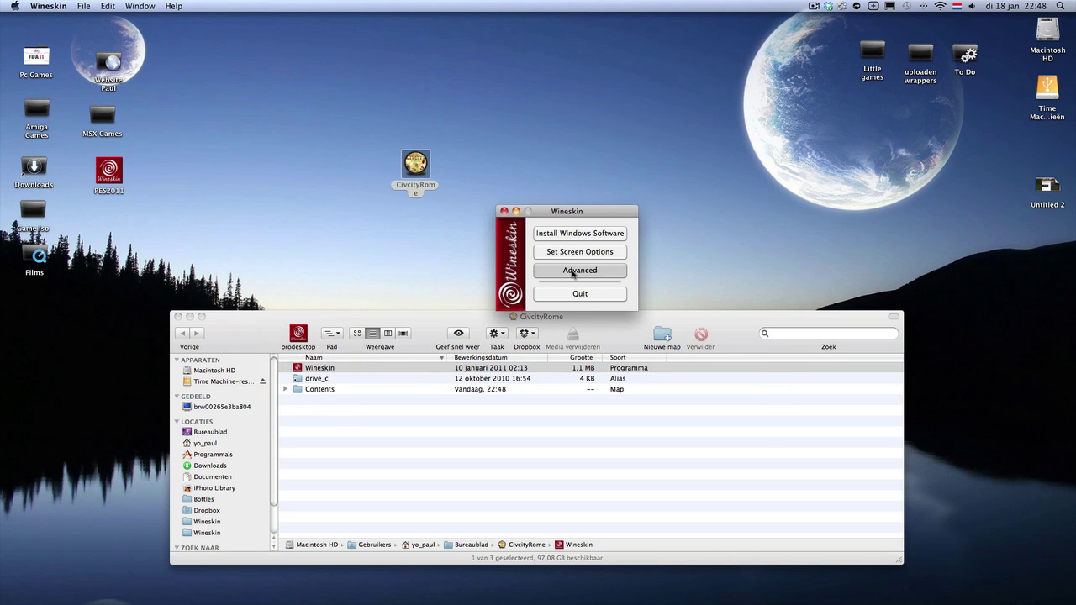
{"action": "left_click", "coordinate": [586, 248]}
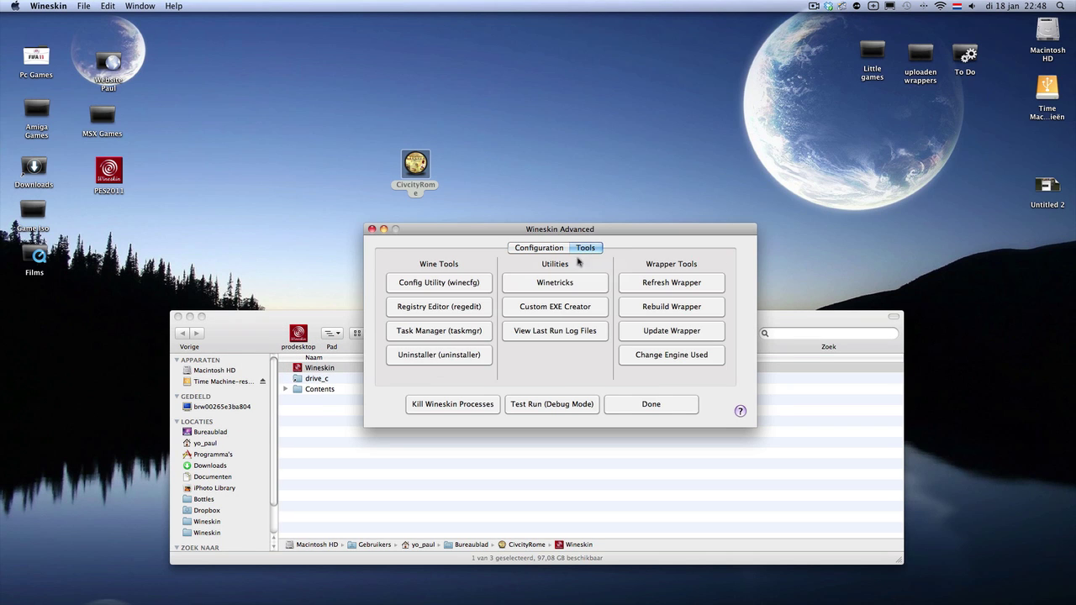
{"action": "left_click", "coordinate": [566, 286]}
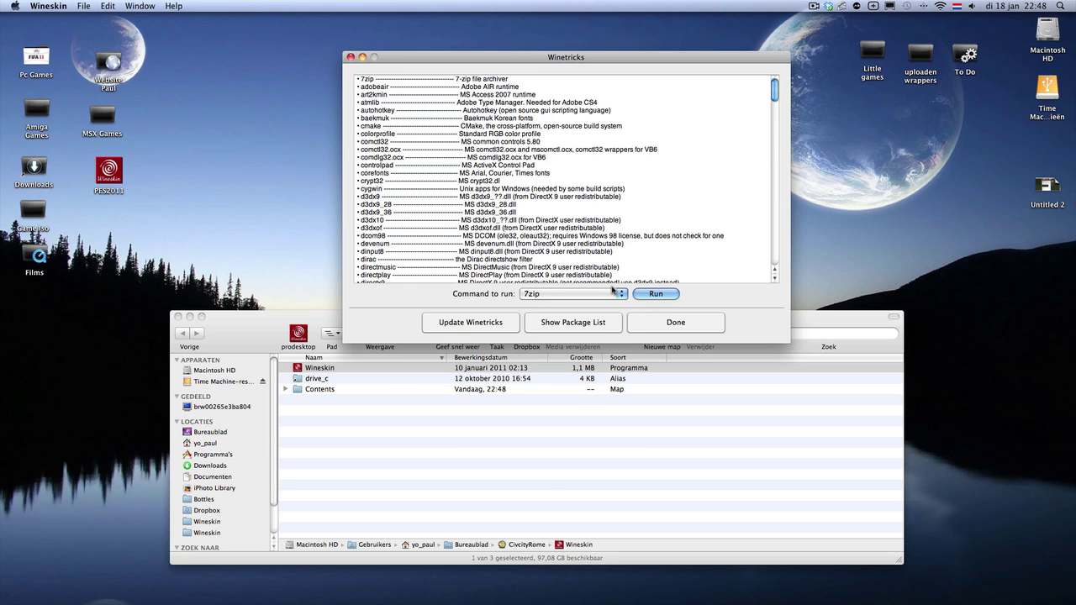
{"action": "left_click", "coordinate": [619, 293]}
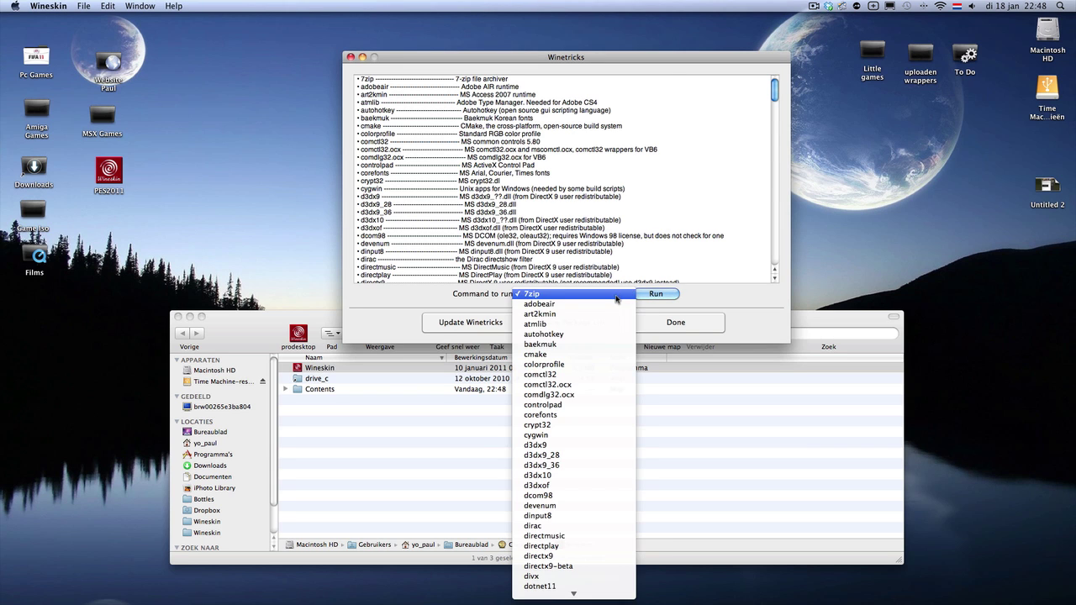
{"action": "left_click", "coordinate": [544, 416]}
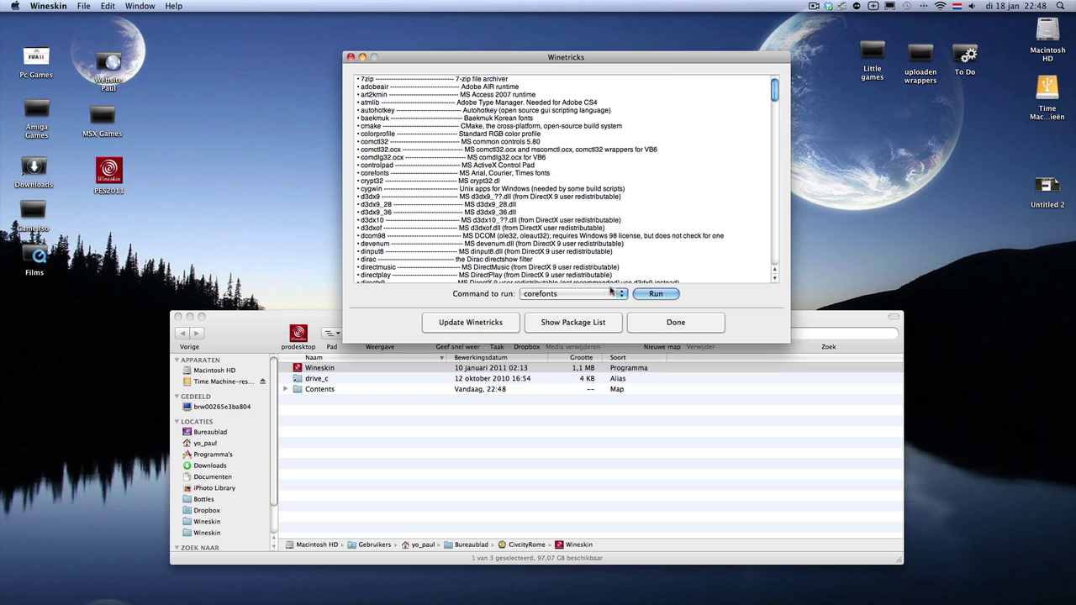
{"action": "left_click", "coordinate": [619, 294]}
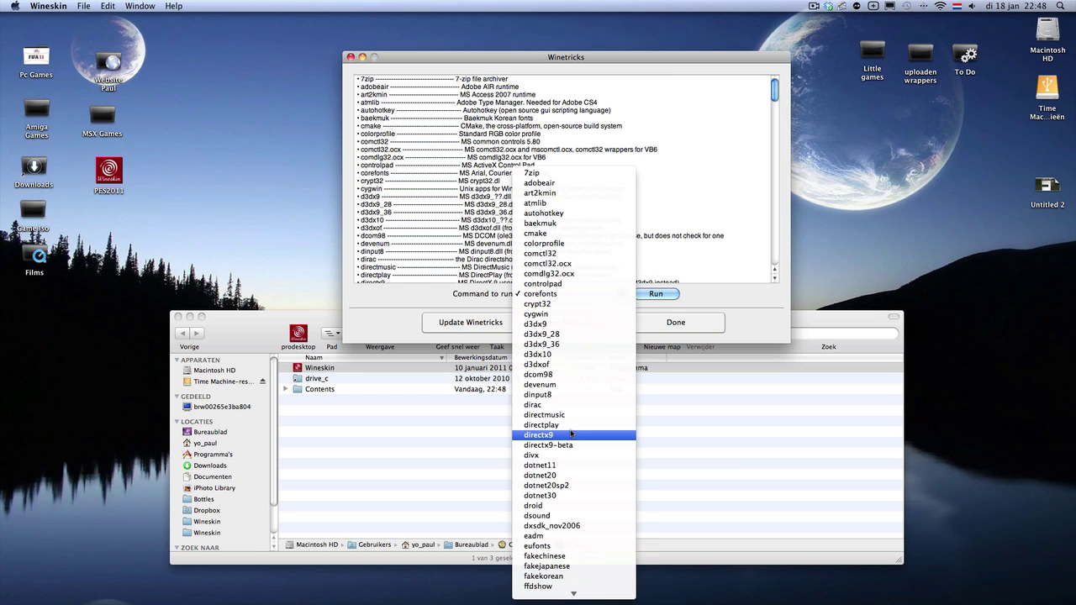
{"action": "left_click", "coordinate": [571, 434]}
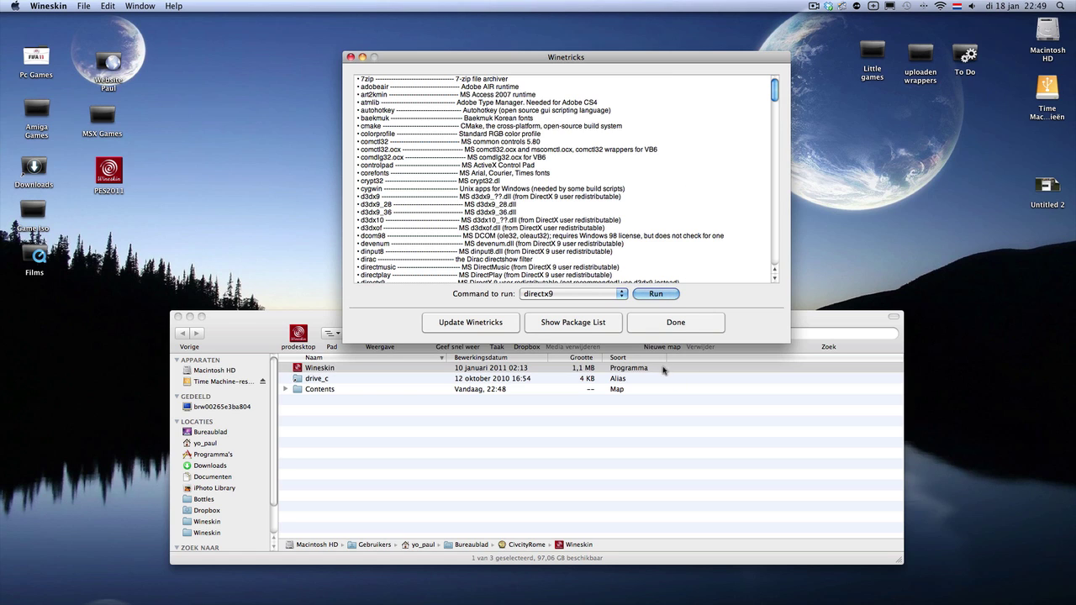
{"action": "left_click", "coordinate": [669, 324]}
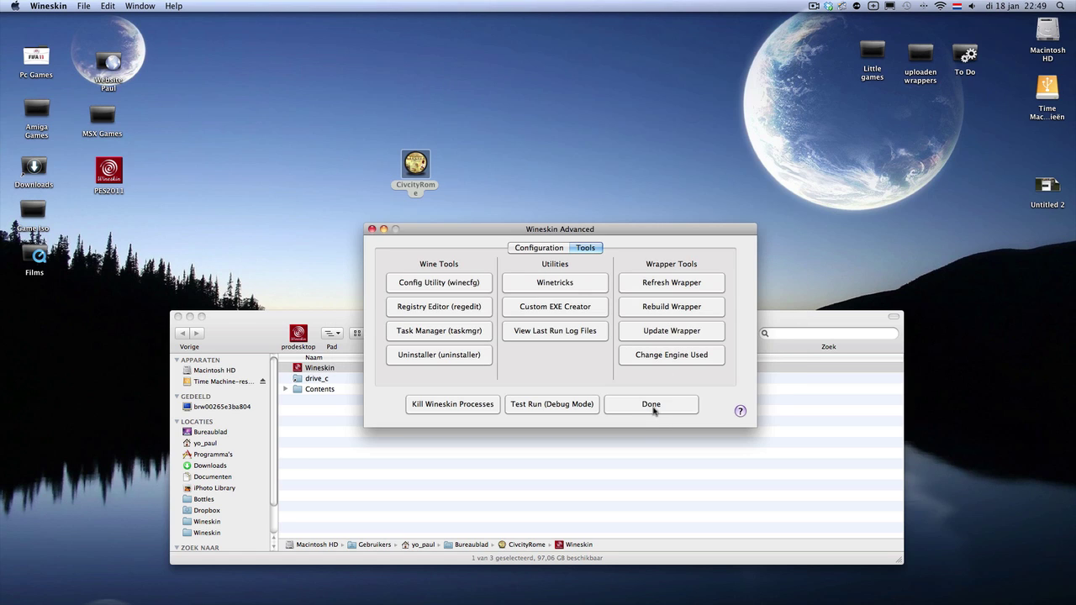
{"action": "left_click", "coordinate": [650, 337]}
Step: Quit Wineskin and launch CivCity Rome through the CivcityRome wrapper
{"action": "left_click", "coordinate": [575, 297]}
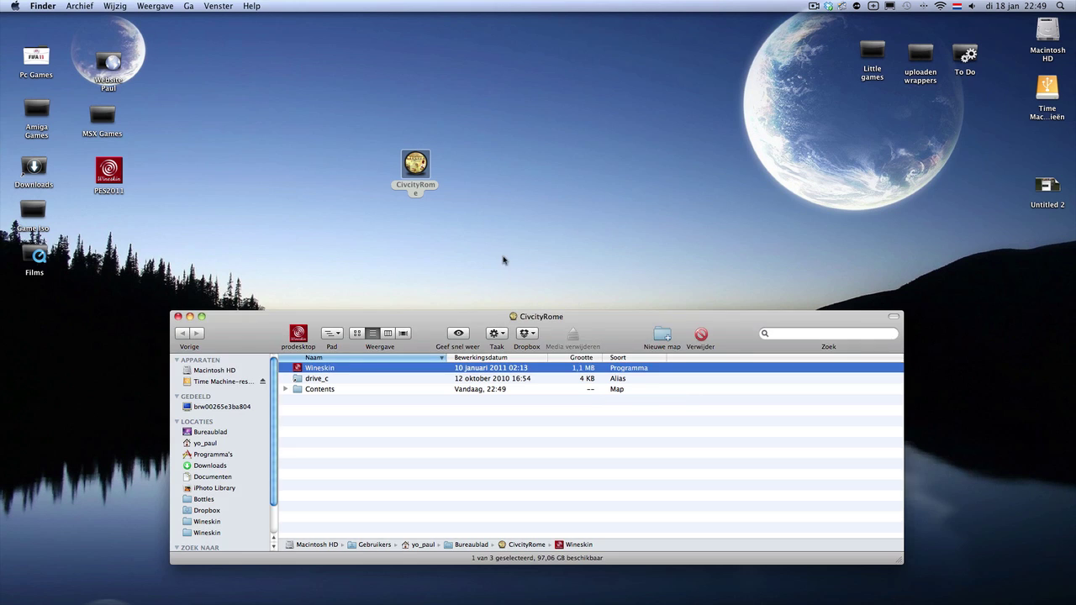
{"action": "left_click", "coordinate": [413, 167]}
{"action": "double_click", "coordinate": [413, 167]}
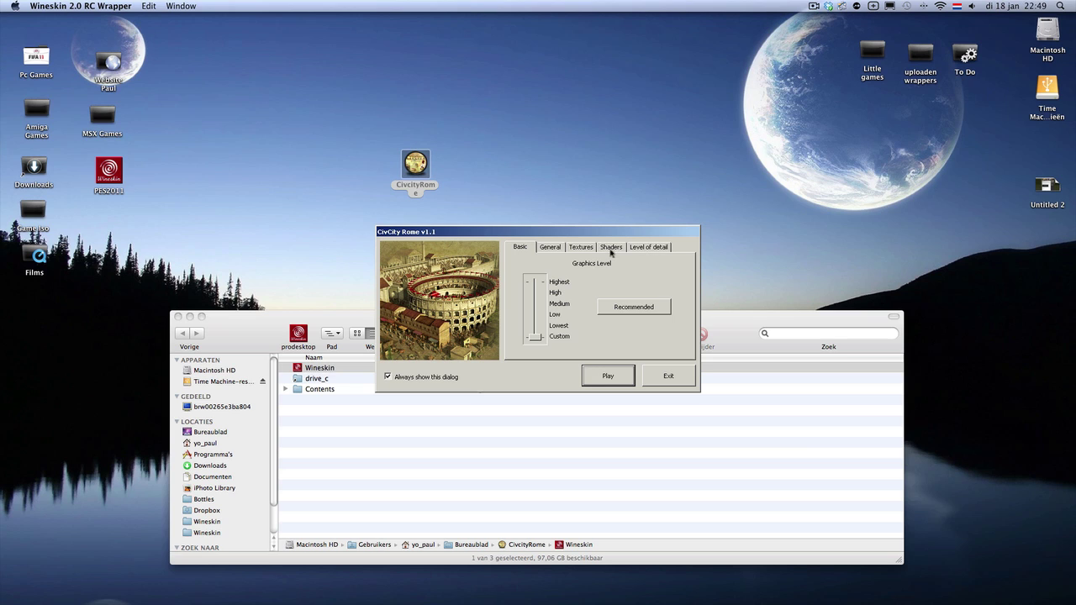
Step: Set screen resolution to 1024x768x32 60Hz and review the Textures and Shaders settings
{"action": "left_click", "coordinate": [547, 252]}
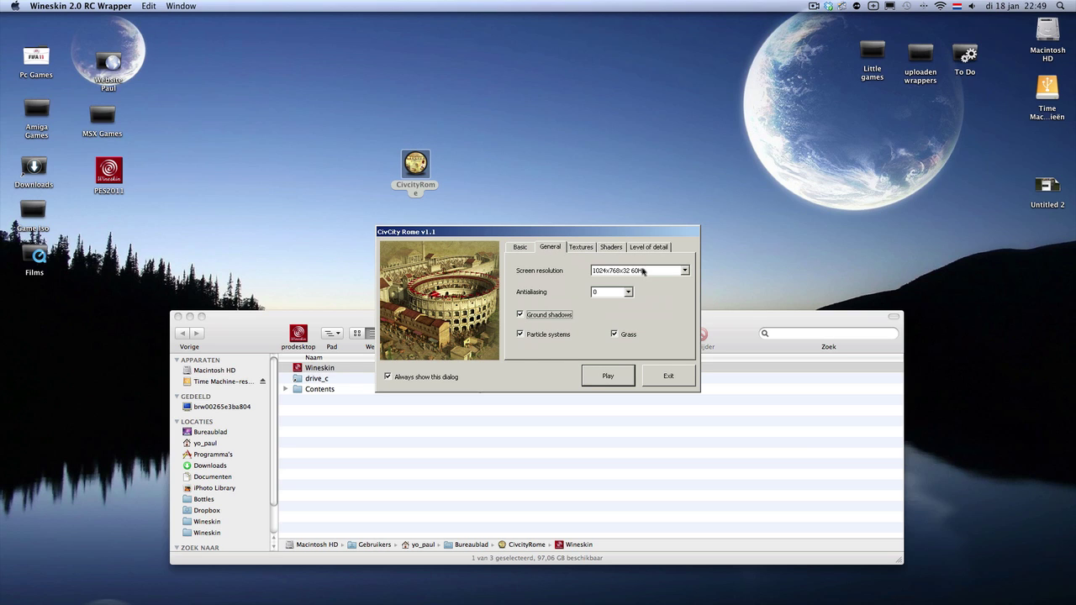
{"action": "left_click", "coordinate": [685, 270]}
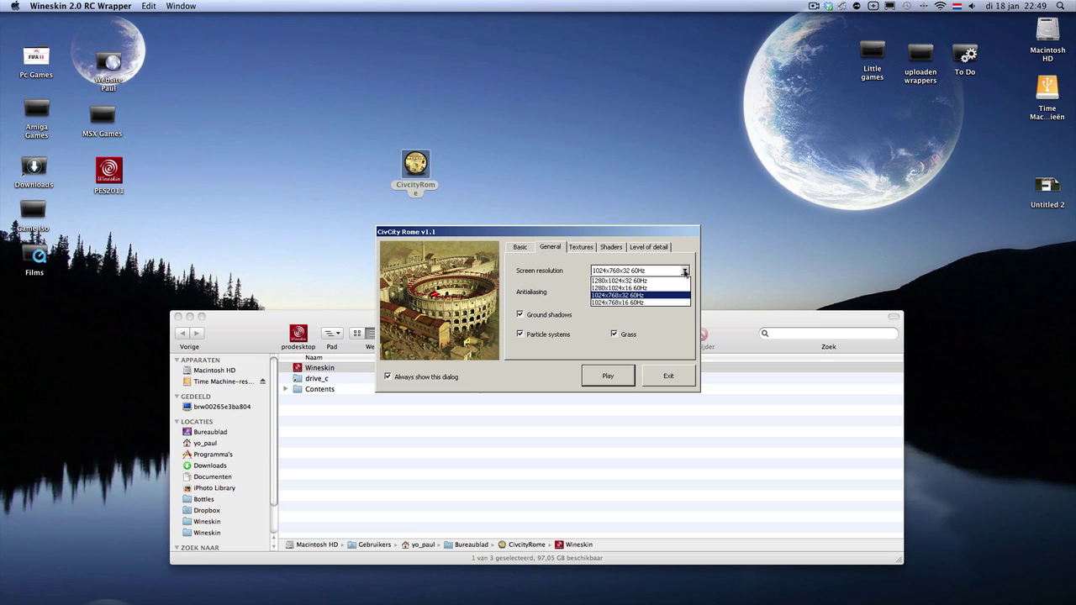
{"action": "left_click", "coordinate": [685, 271]}
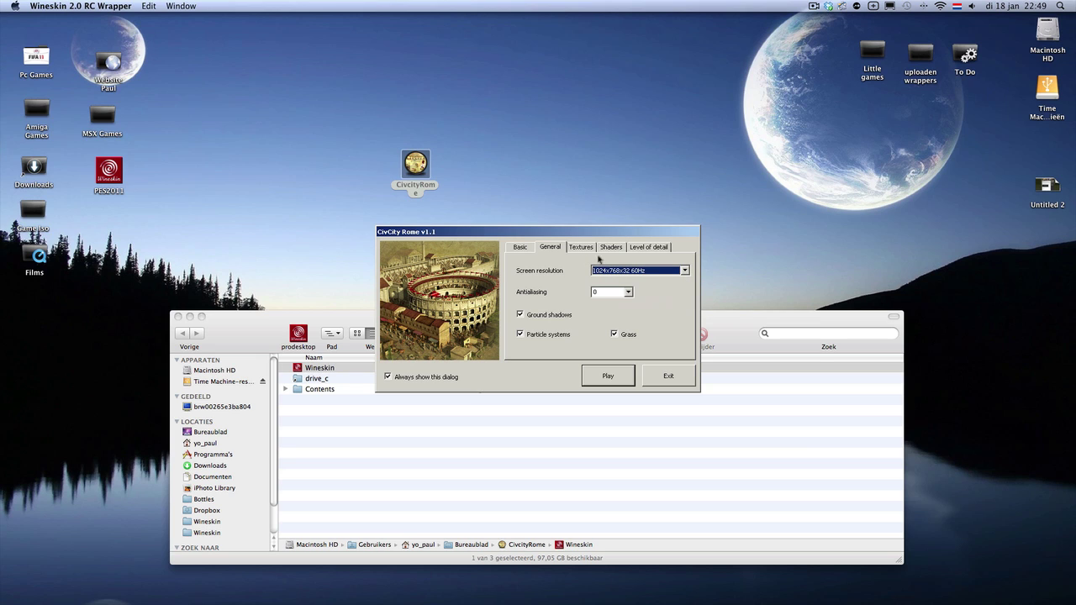
{"action": "left_click", "coordinate": [582, 247]}
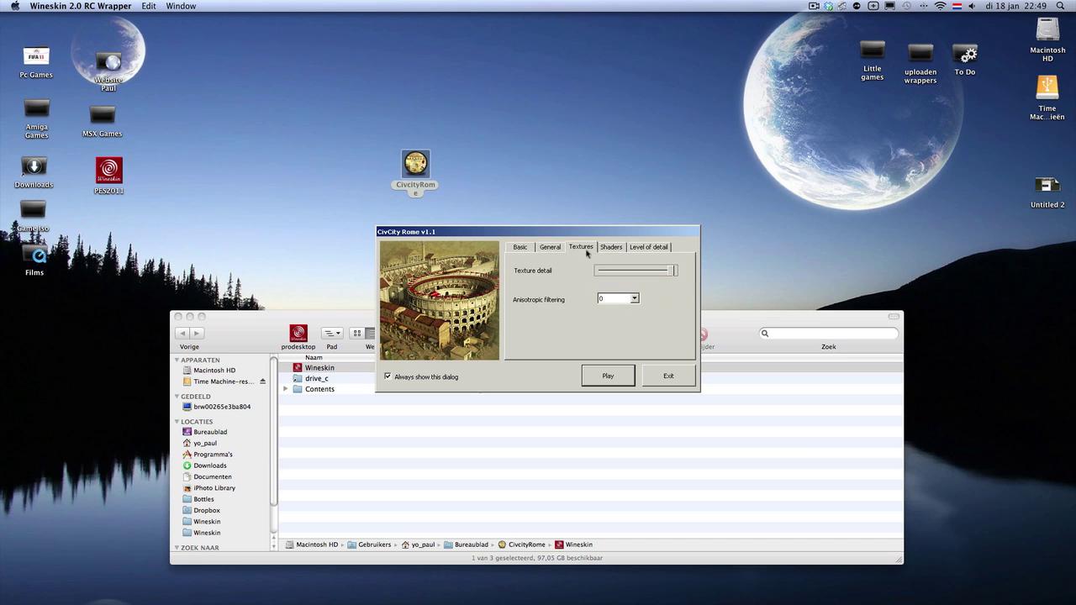
{"action": "left_click", "coordinate": [612, 248]}
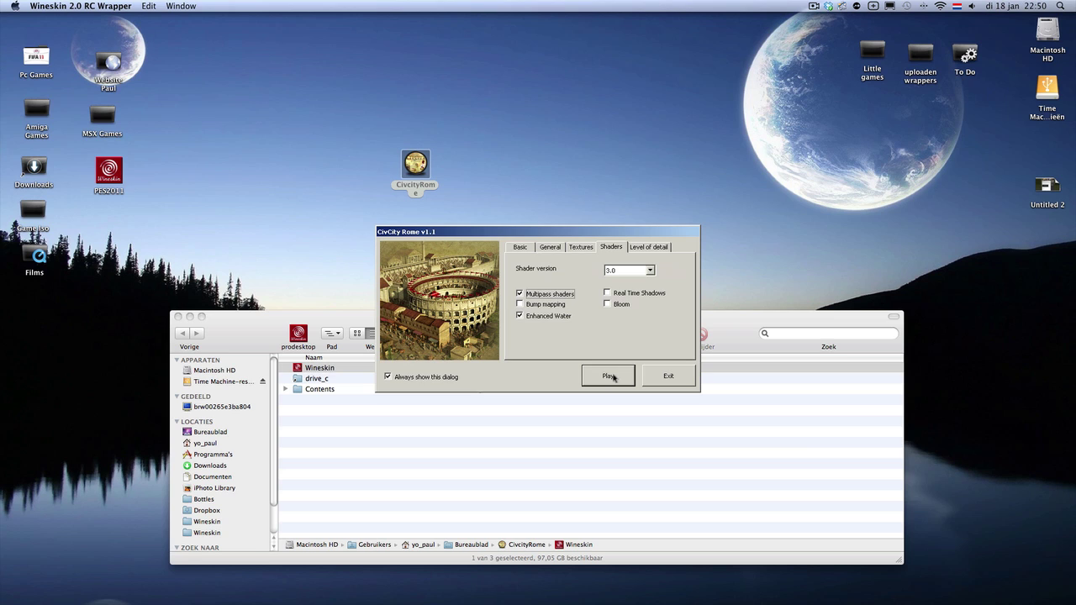
Step: Start the game from the launcher and wait for the main menu to load
{"action": "left_click", "coordinate": [614, 378]}
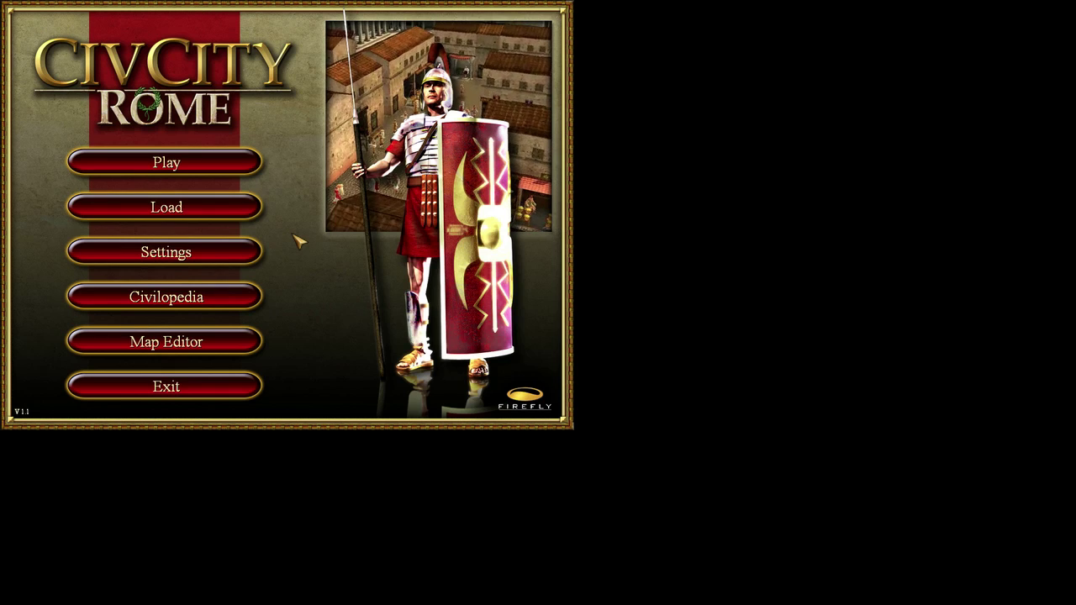
Step: Start the Lavinium campaign mission on Medium, skipping the advisor's briefing
{"action": "left_click", "coordinate": [179, 167]}
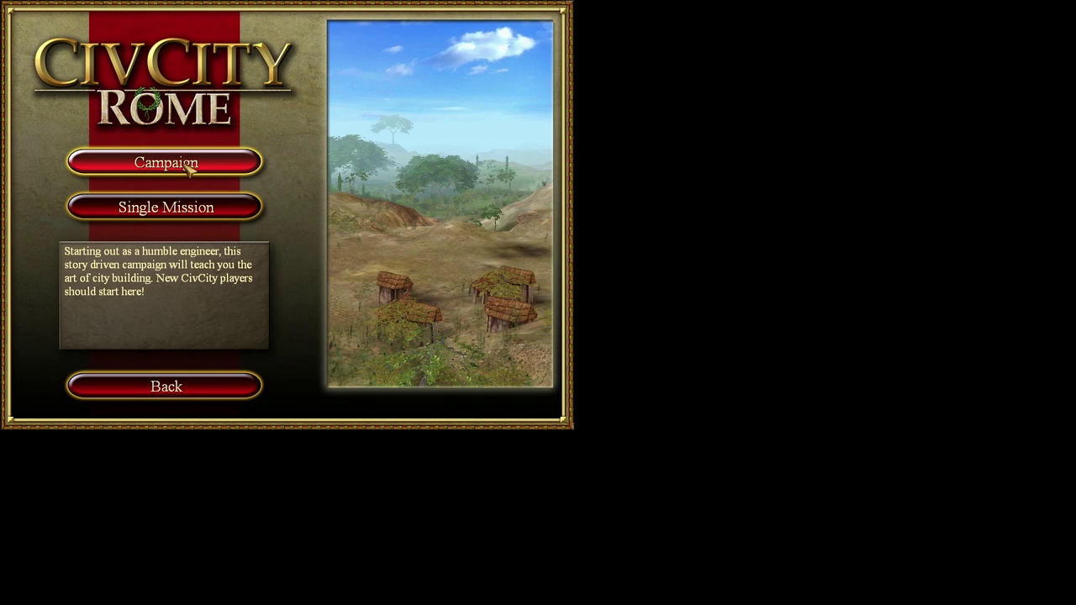
{"action": "left_click", "coordinate": [190, 168]}
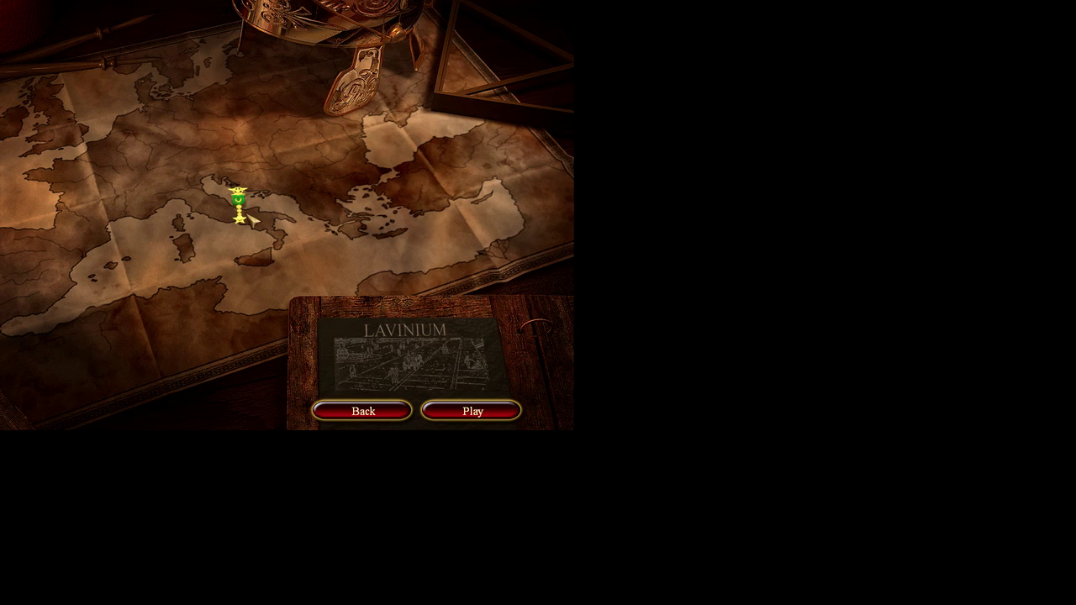
{"action": "left_click", "coordinate": [462, 407]}
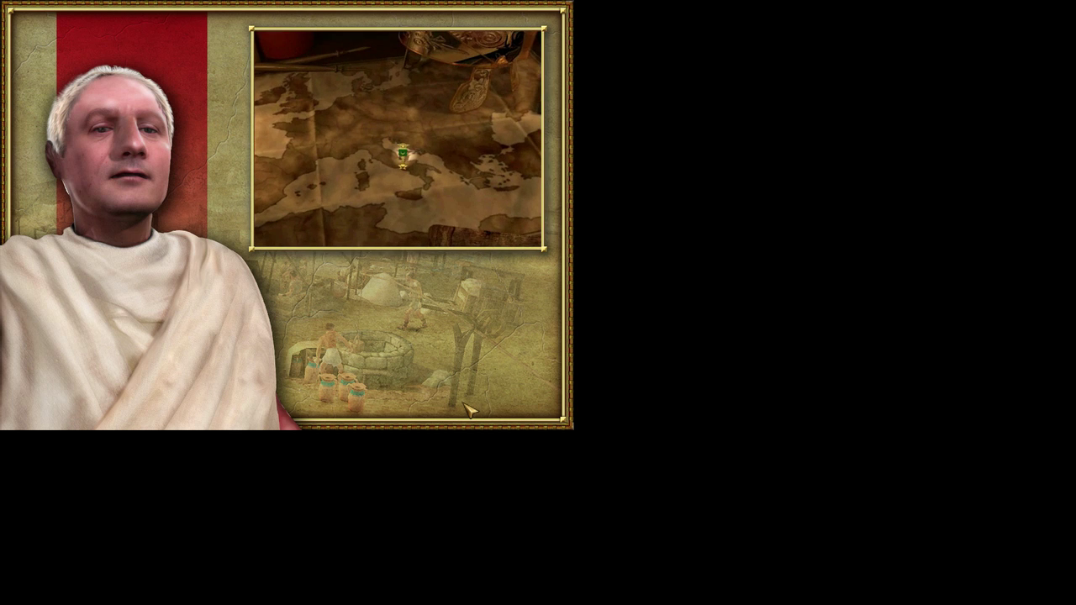
{"action": "left_click", "coordinate": [468, 410]}
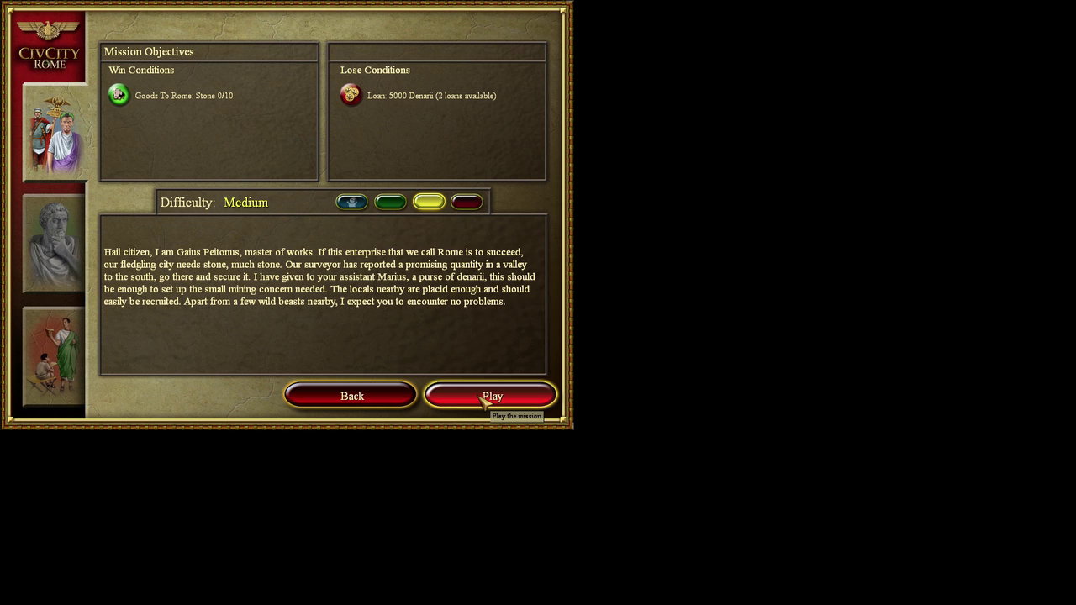
{"action": "left_click", "coordinate": [485, 400]}
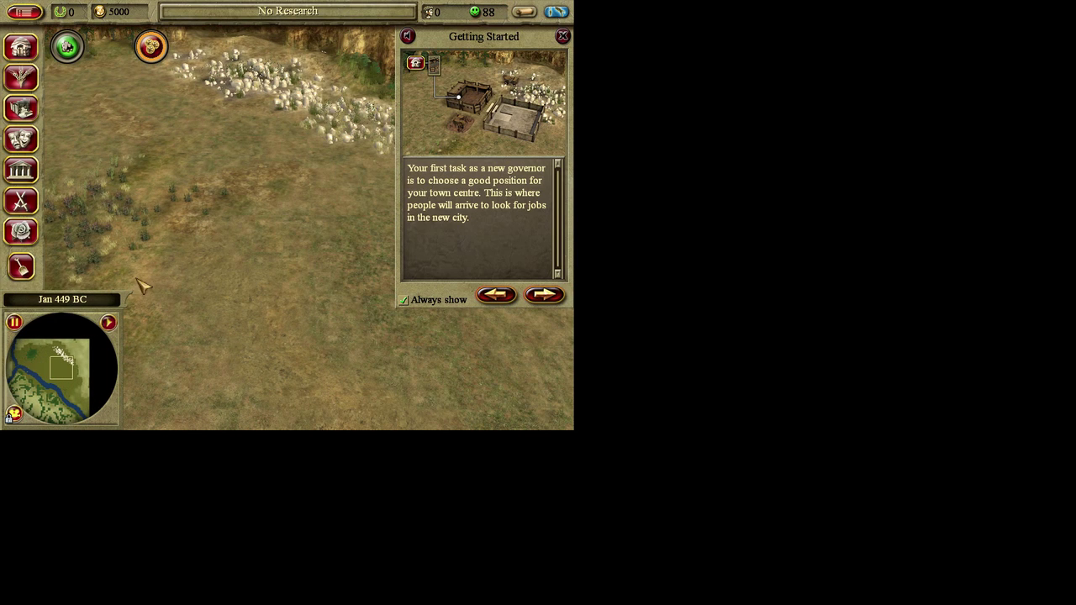
Step: Place a town centre on the grassland and a shack just below it
{"action": "left_click", "coordinate": [22, 48]}
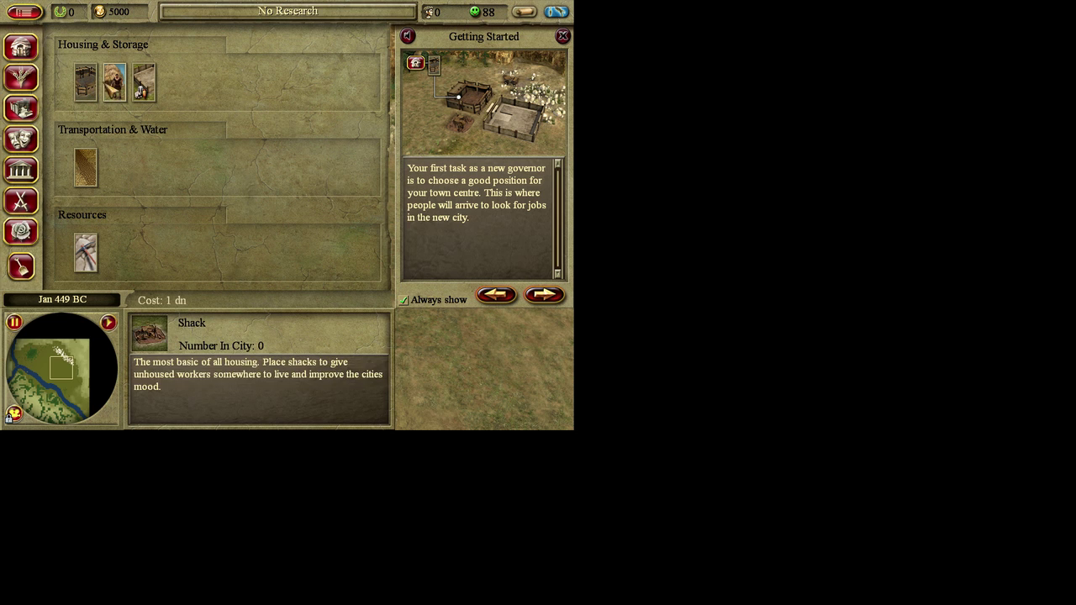
{"action": "left_click", "coordinate": [86, 87]}
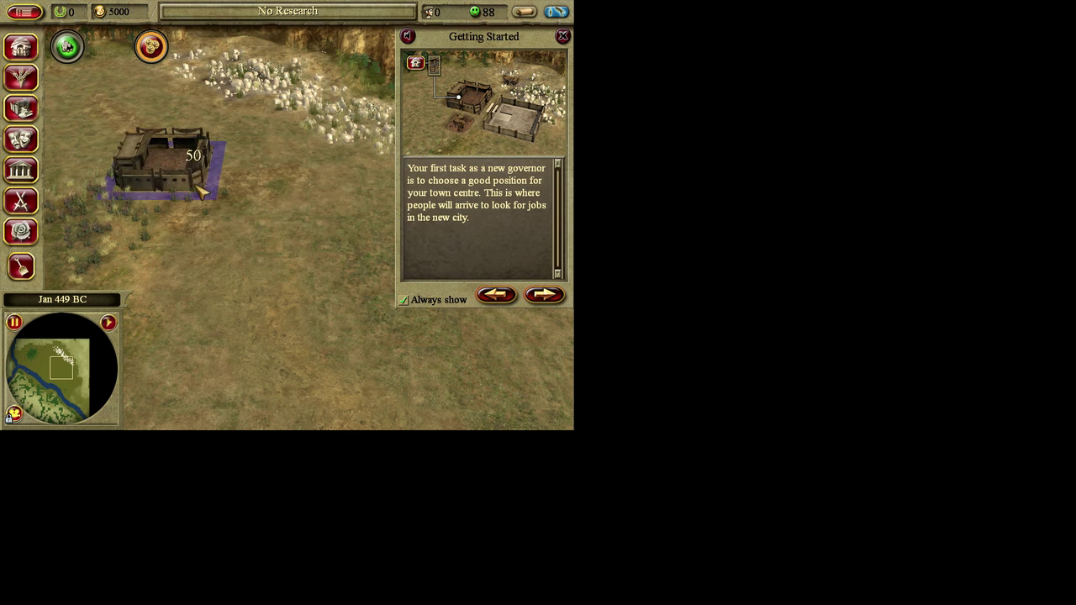
{"action": "left_click", "coordinate": [163, 195]}
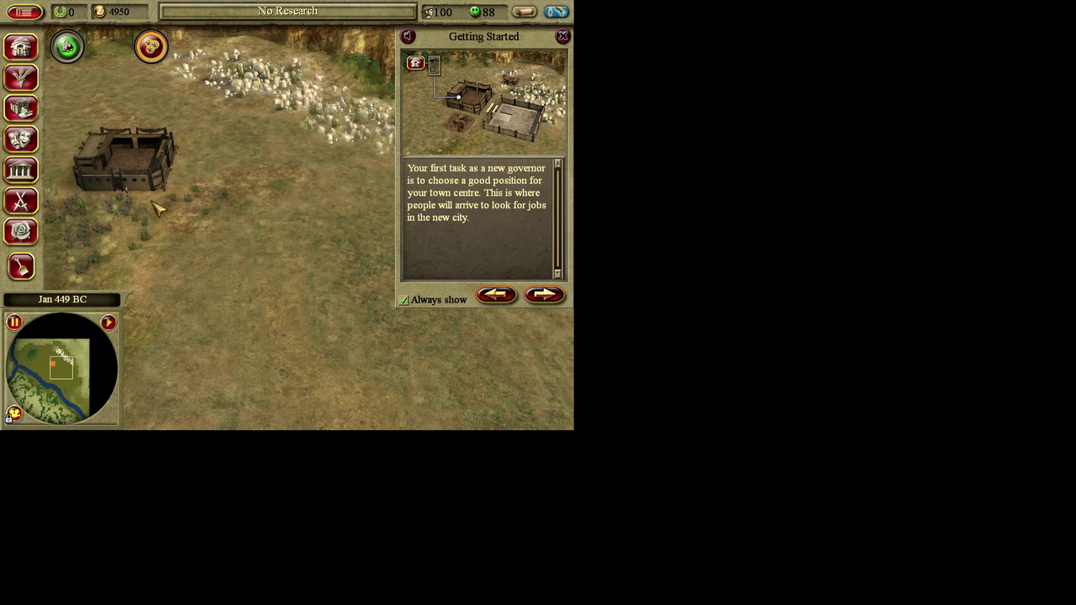
{"action": "left_click", "coordinate": [21, 47]}
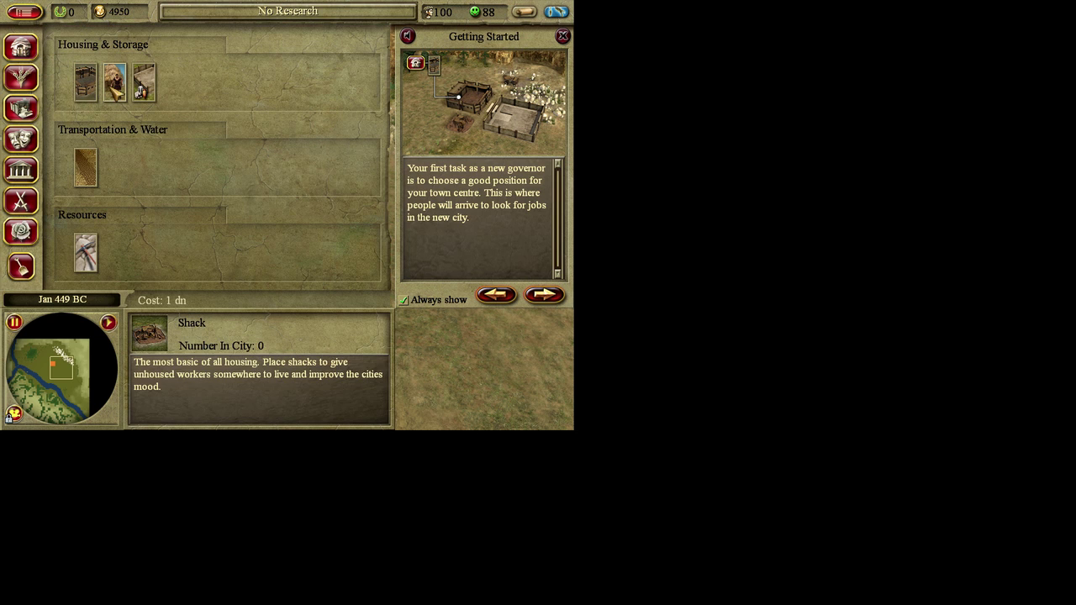
{"action": "left_click", "coordinate": [114, 81]}
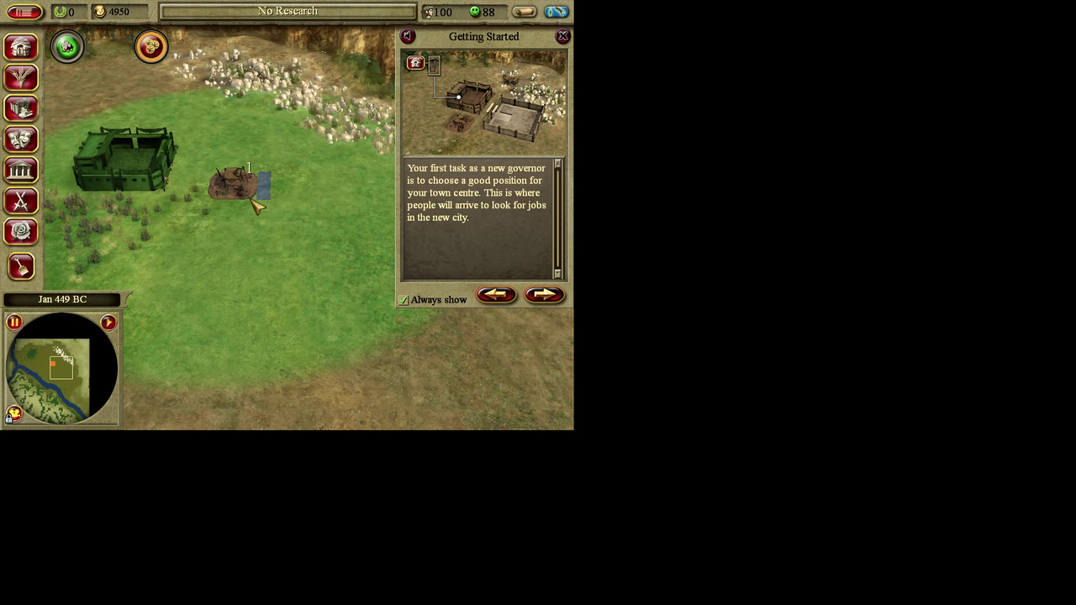
{"action": "left_click", "coordinate": [131, 265]}
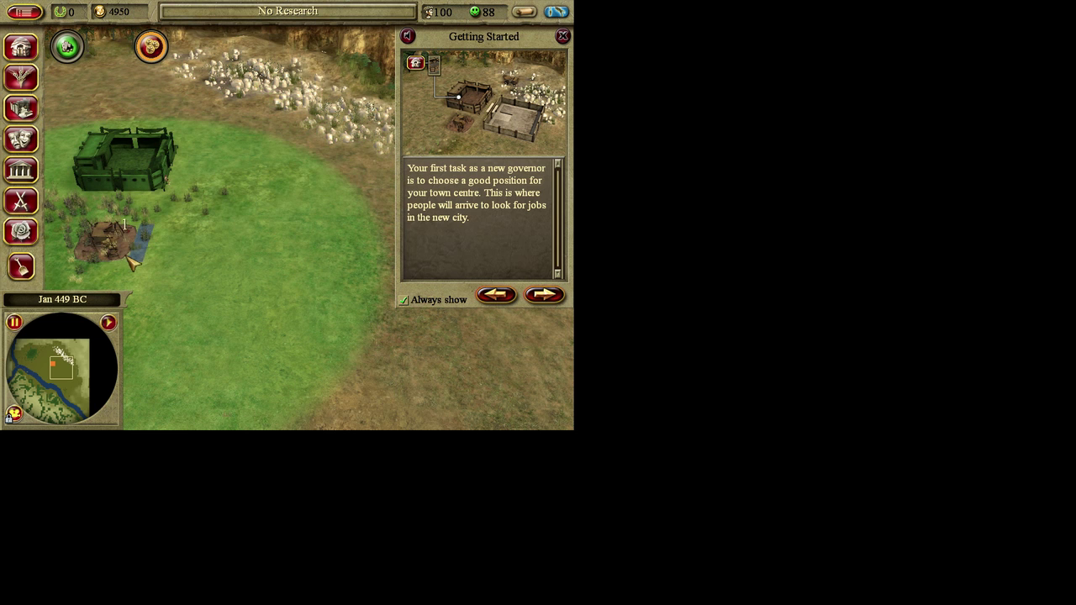
{"action": "right_click", "coordinate": [280, 300]}
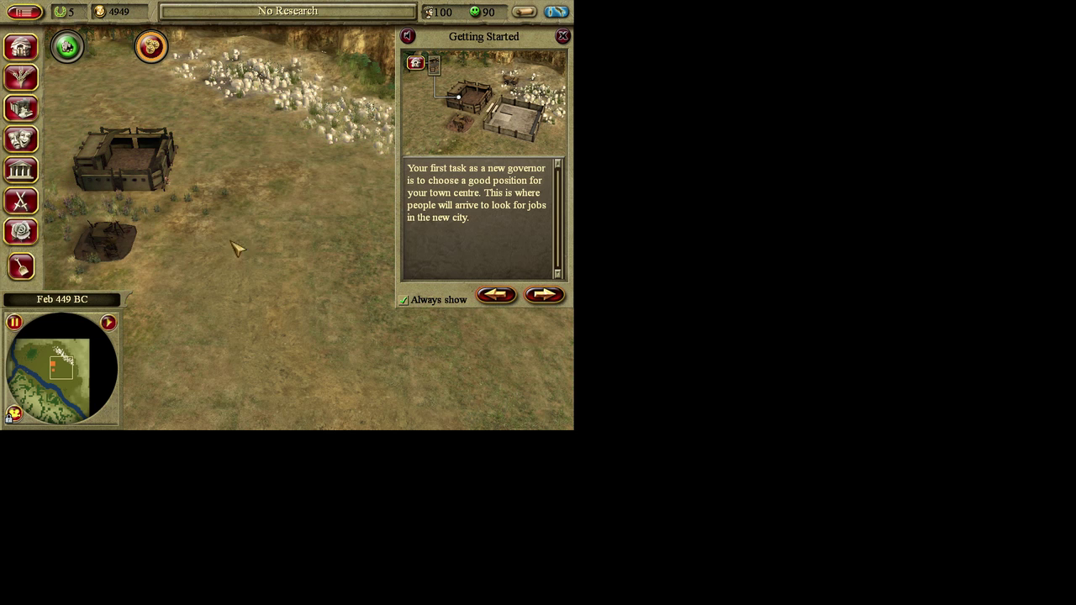
Step: Place a warehouse to the right of the town centre
{"action": "left_click", "coordinate": [35, 75]}
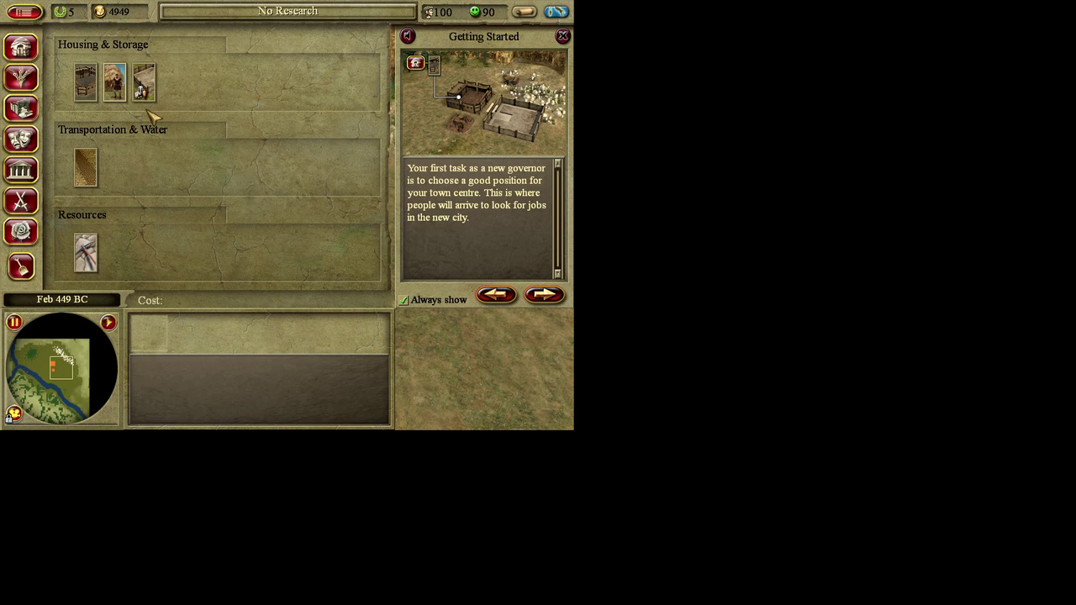
{"action": "mouse_move", "coordinate": [151, 87]}
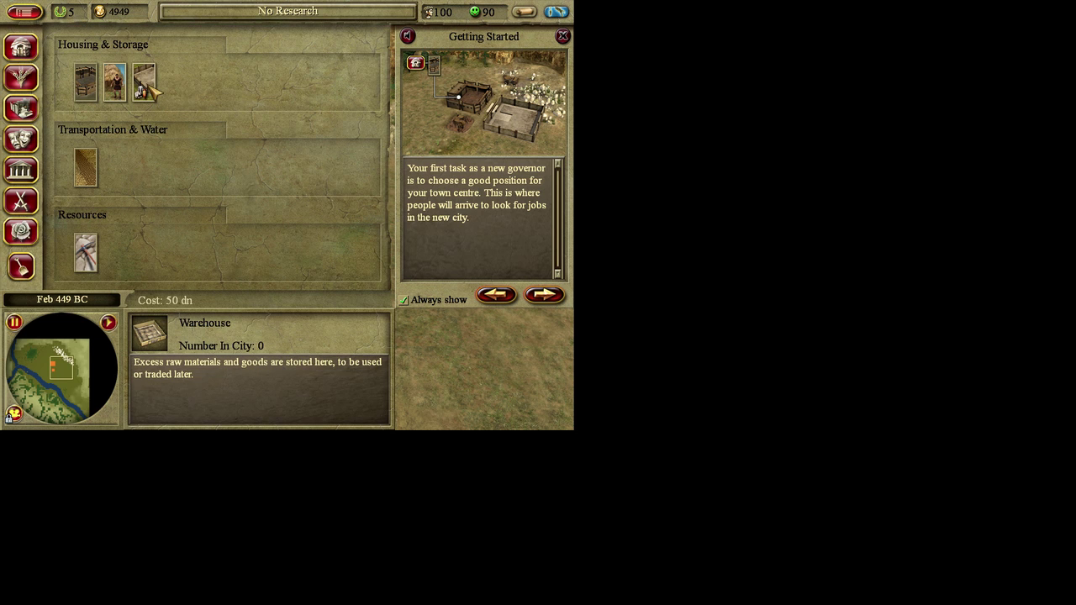
{"action": "left_click", "coordinate": [152, 88]}
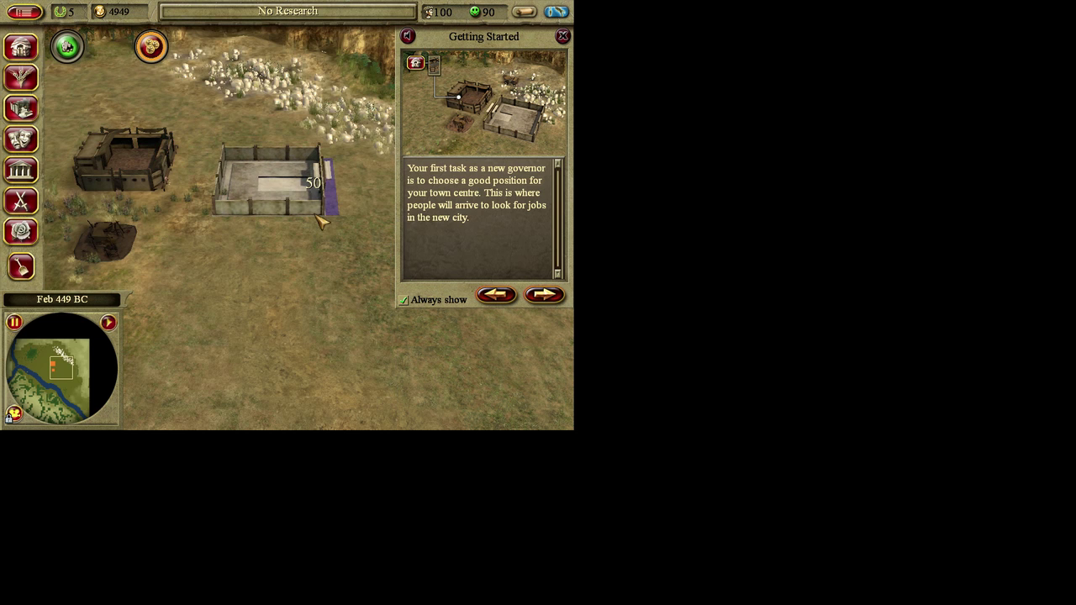
{"action": "left_click", "coordinate": [310, 251]}
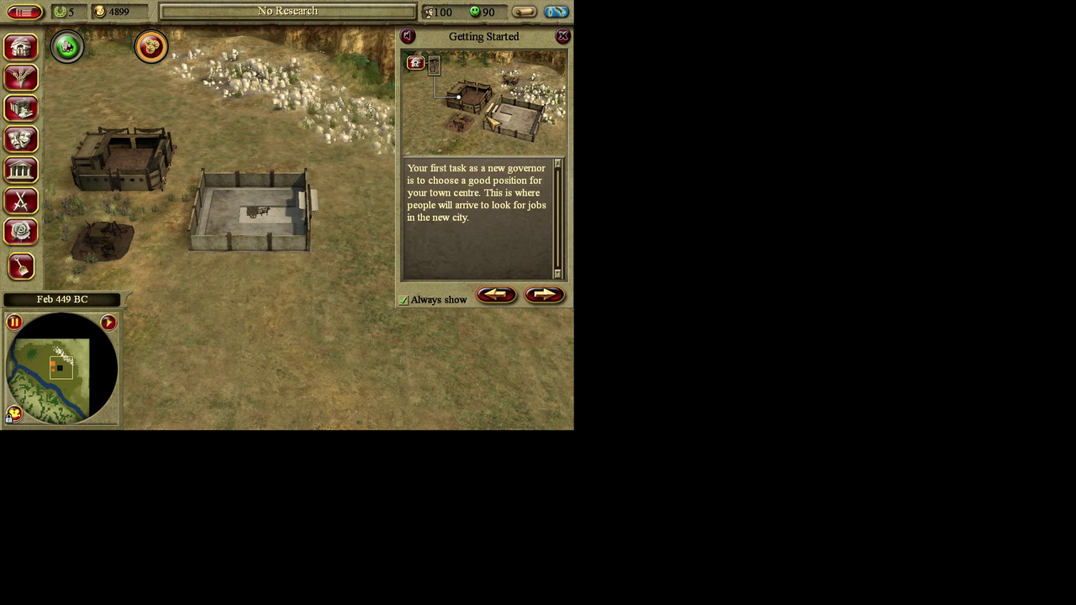
{"action": "left_click", "coordinate": [23, 112]}
{"action": "left_click", "coordinate": [36, 77]}
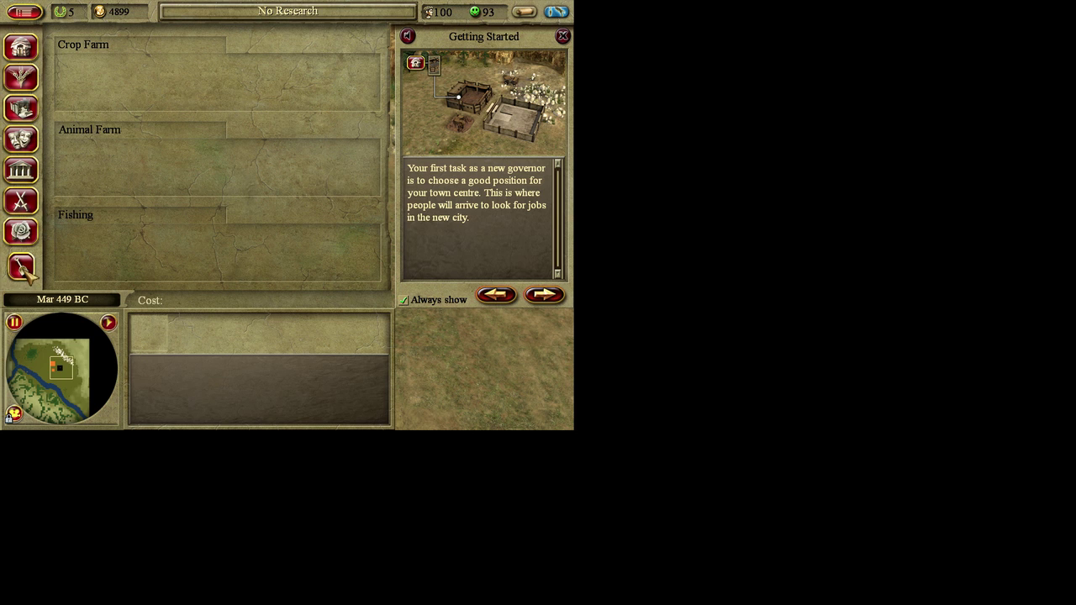
Step: Lay short roads near the town centre, the storehouse and the farm plot's left side
{"action": "left_click", "coordinate": [28, 269]}
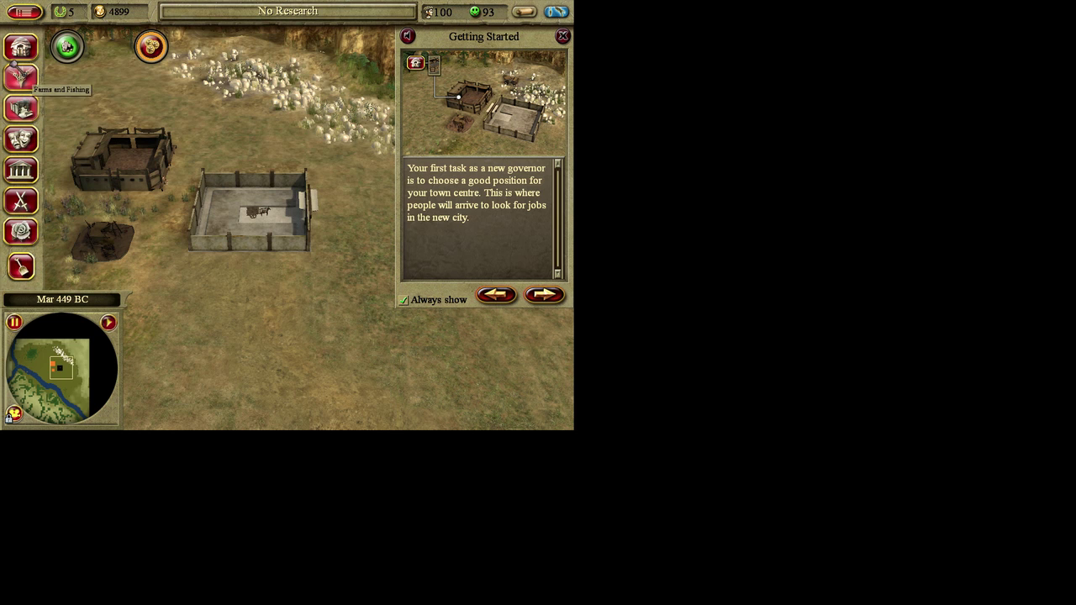
{"action": "left_click", "coordinate": [27, 48]}
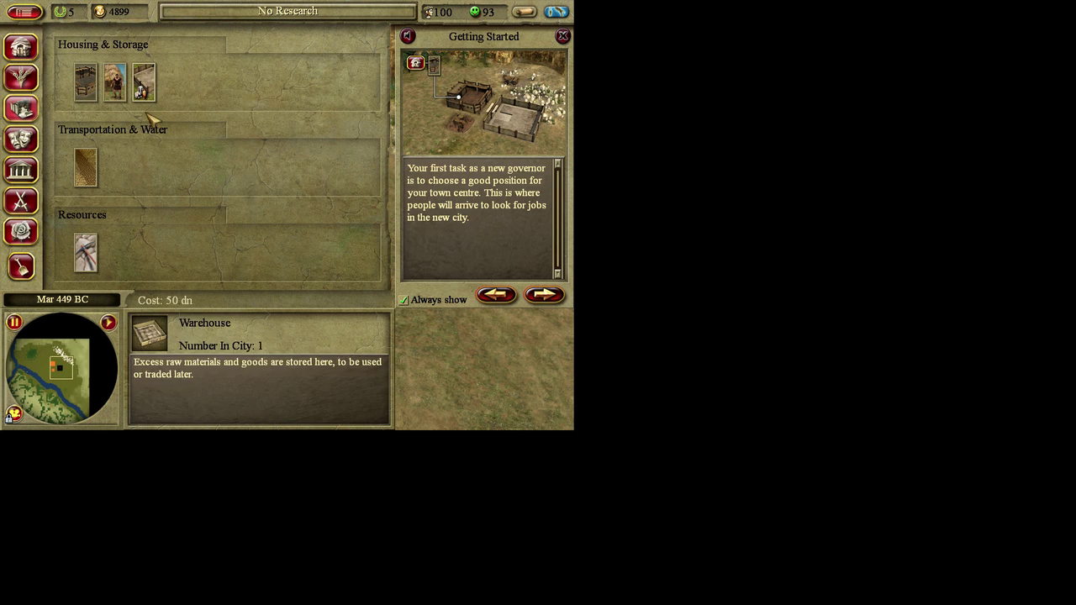
{"action": "left_click", "coordinate": [87, 168]}
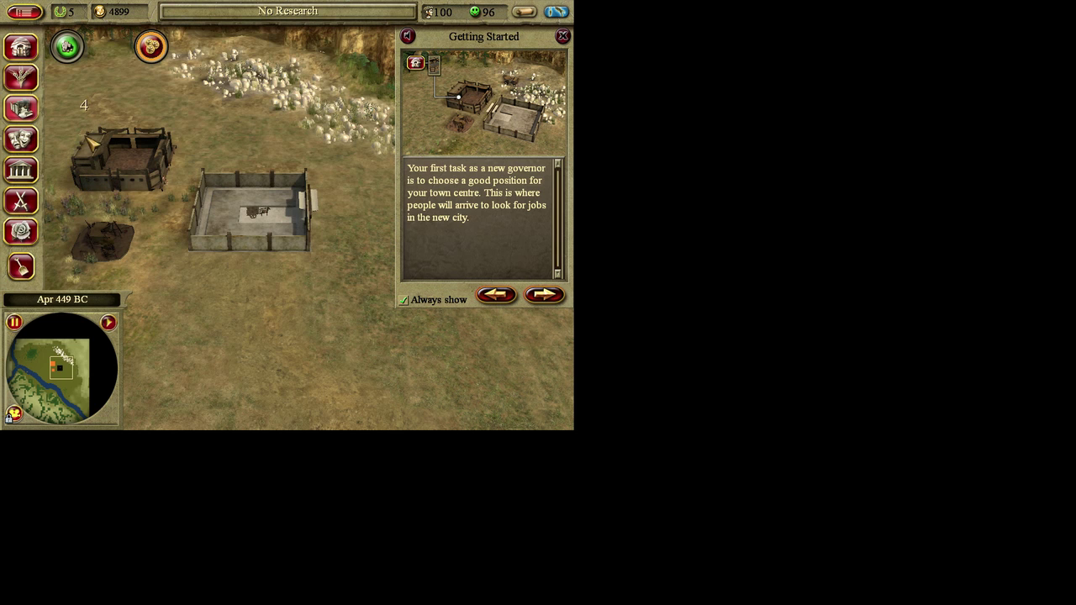
{"action": "mouse_move", "coordinate": [90, 144]}
{"action": "left_mouse_down"}
{"action": "mouse_move", "coordinate": [84, 210]}
{"action": "mouse_move", "coordinate": [76, 206]}
{"action": "mouse_move", "coordinate": [69, 195]}
{"action": "mouse_move", "coordinate": [188, 207]}
{"action": "mouse_move", "coordinate": [192, 262]}
{"action": "mouse_move", "coordinate": [181, 274]}
{"action": "mouse_move", "coordinate": [63, 277]}
{"action": "mouse_move", "coordinate": [331, 294]}
{"action": "mouse_move", "coordinate": [320, 180]}
{"action": "mouse_move", "coordinate": [181, 177]}
{"action": "left_mouse_up"}
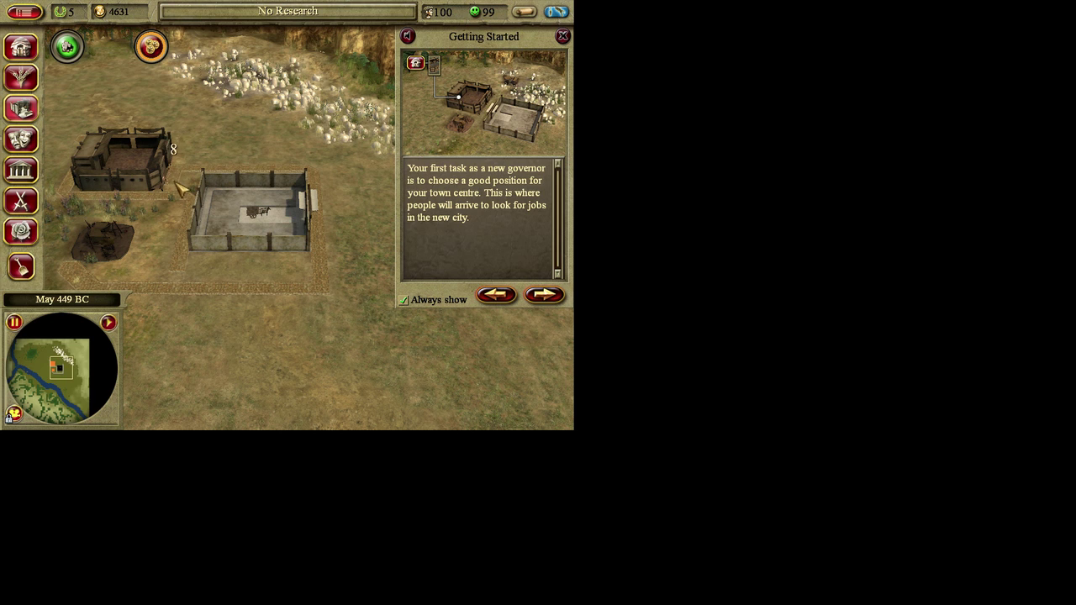
{"action": "left_click", "coordinate": [179, 288]}
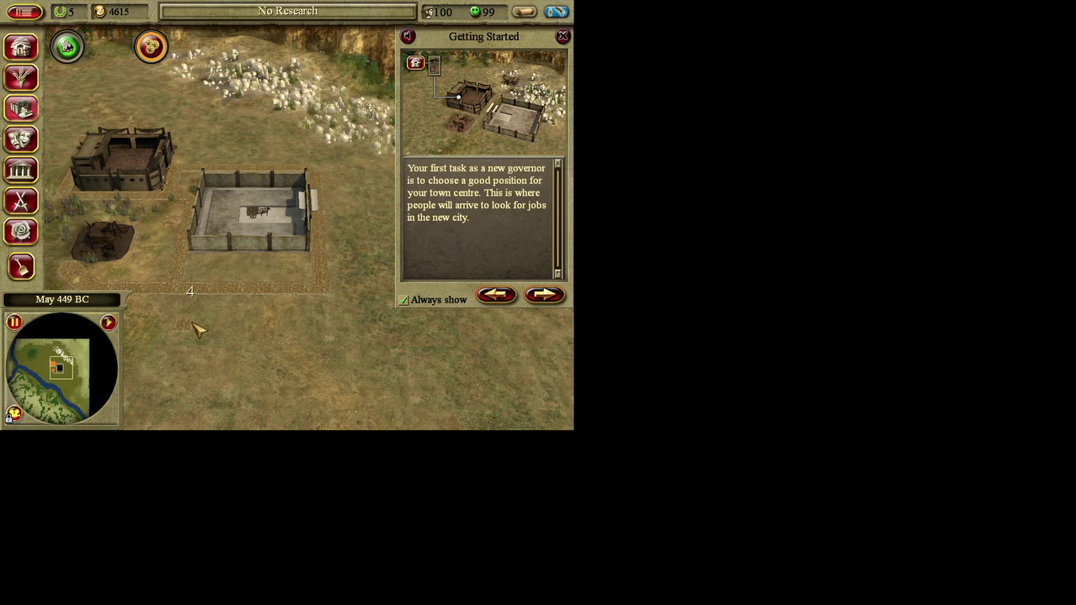
{"action": "left_click_drag", "start_coordinate": [69, 263], "coordinate": [83, 211]}
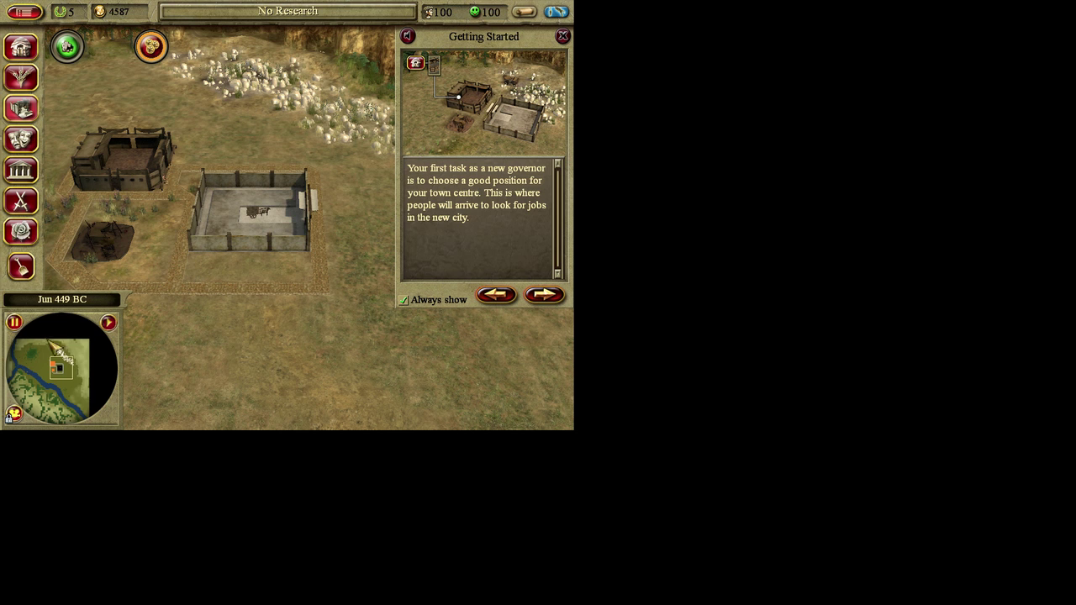
Step: Place another shack on the map for housing
{"action": "left_click", "coordinate": [21, 140]}
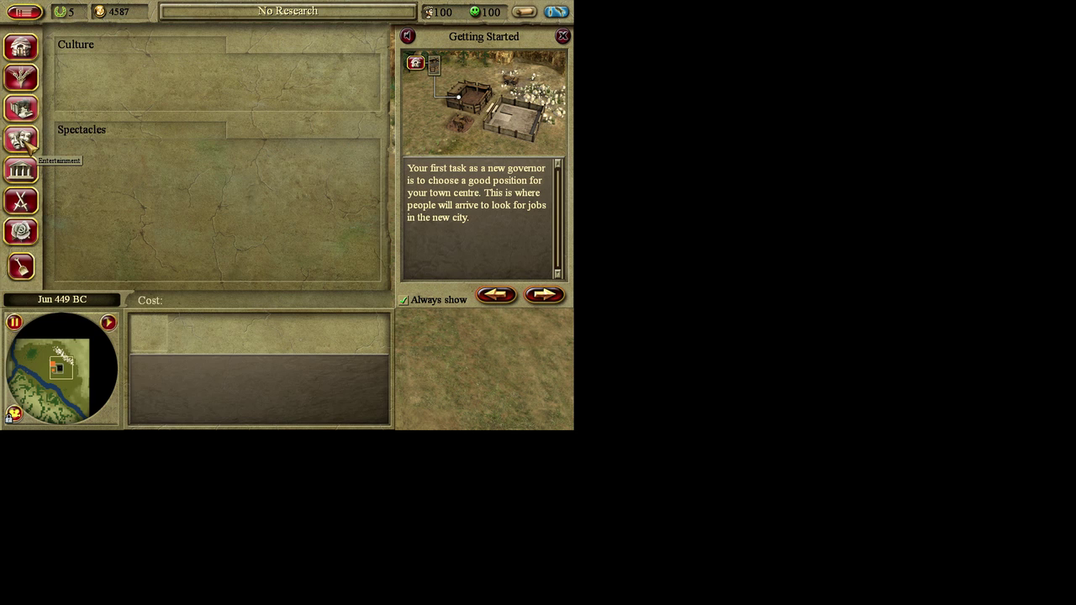
{"action": "left_click", "coordinate": [23, 107]}
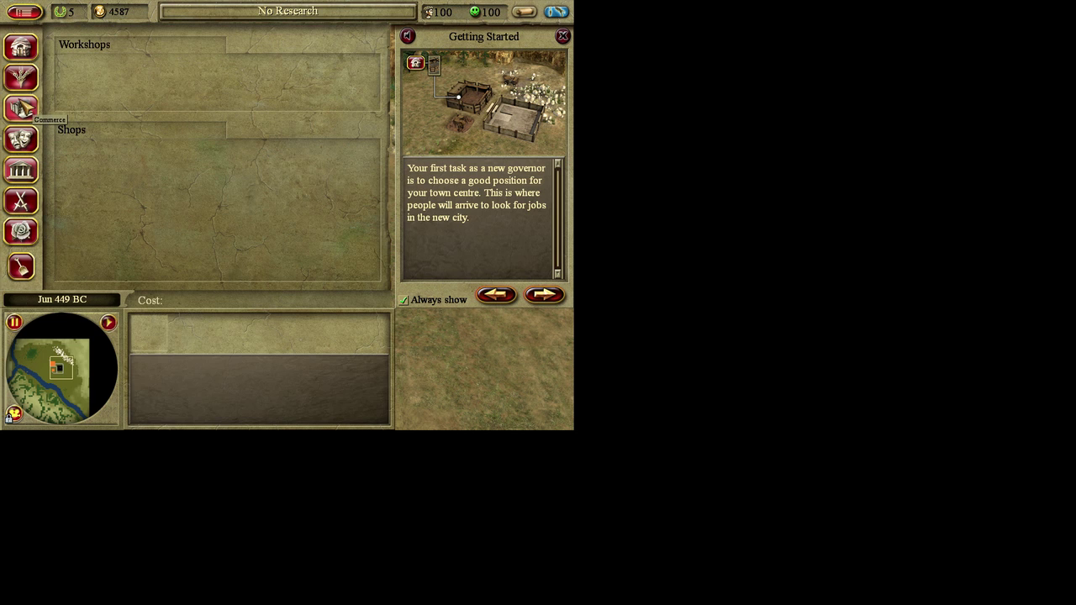
{"action": "left_click", "coordinate": [23, 47]}
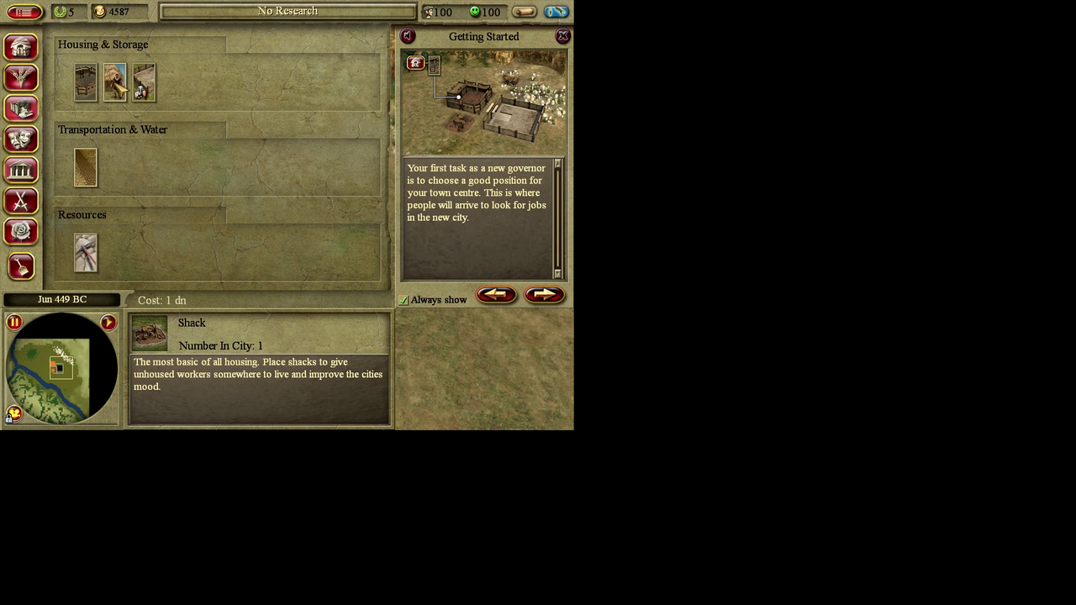
{"action": "left_click", "coordinate": [117, 85]}
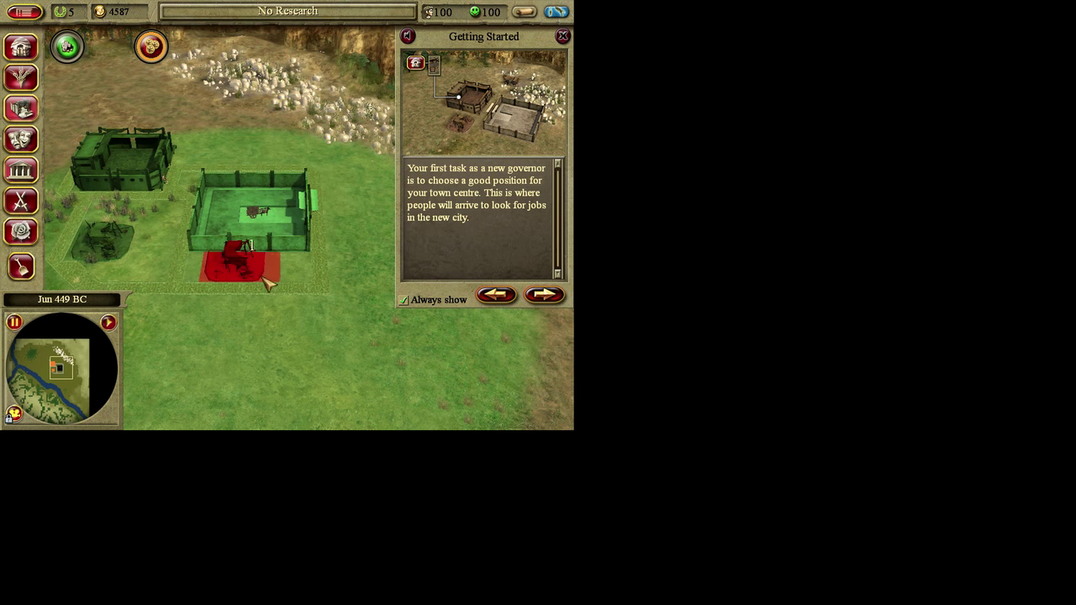
{"action": "left_click", "coordinate": [240, 167]}
{"action": "key", "text": "Up"}
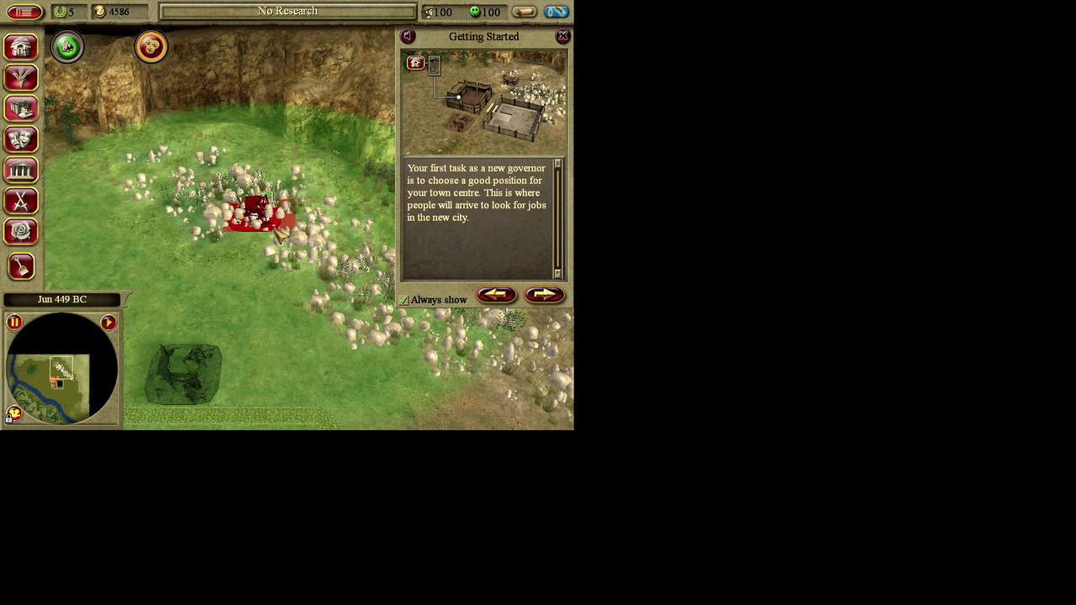
{"action": "right_click", "coordinate": [276, 230]}
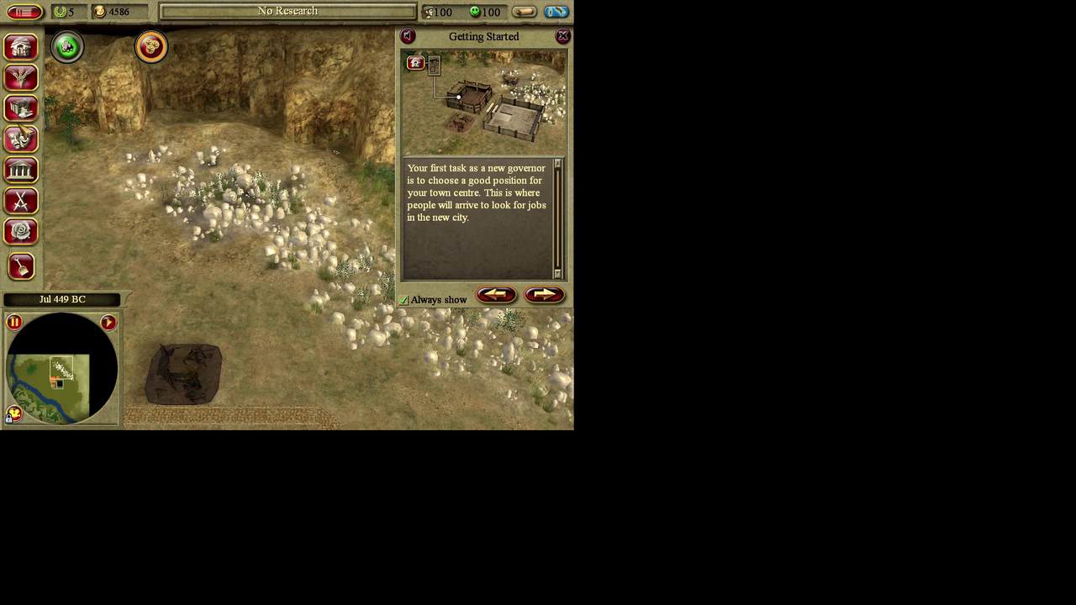
Step: Place two stone camps beside the rock deposits
{"action": "left_click", "coordinate": [21, 47]}
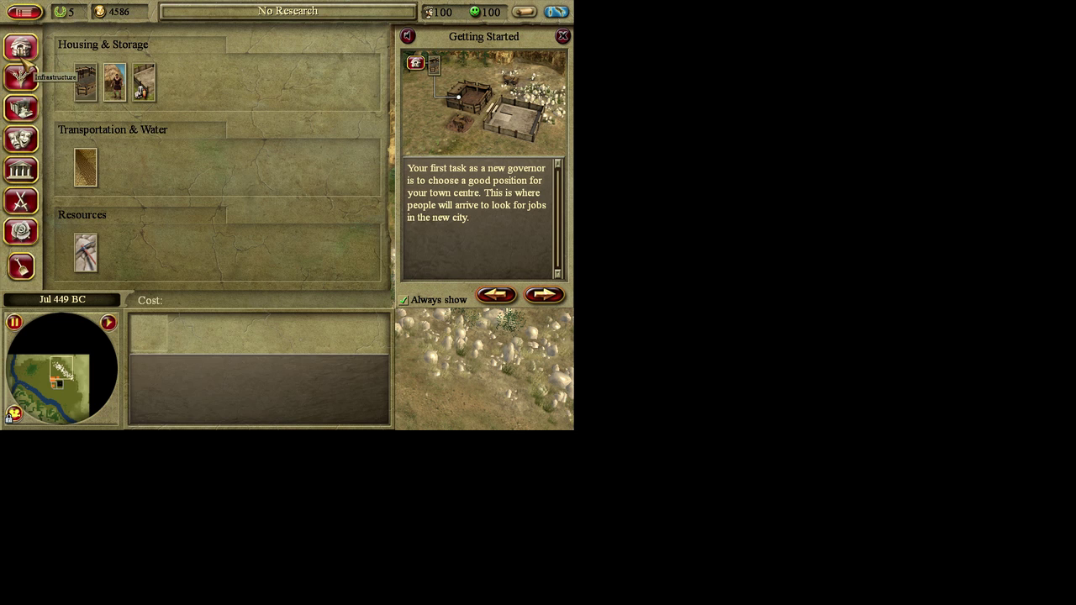
{"action": "left_click", "coordinate": [87, 253]}
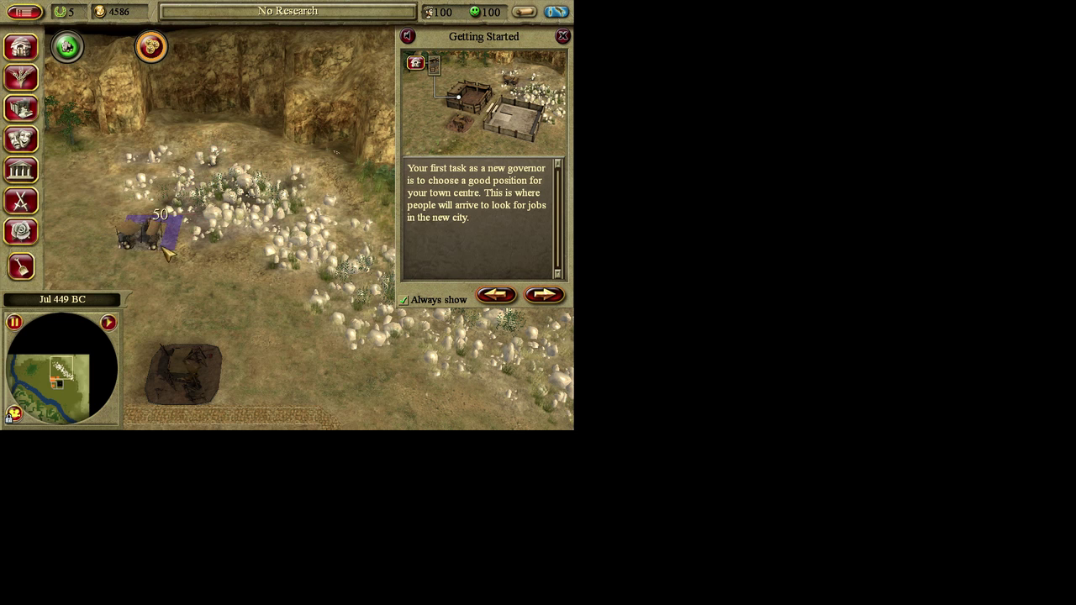
{"action": "left_click", "coordinate": [152, 258]}
{"action": "left_click", "coordinate": [212, 305]}
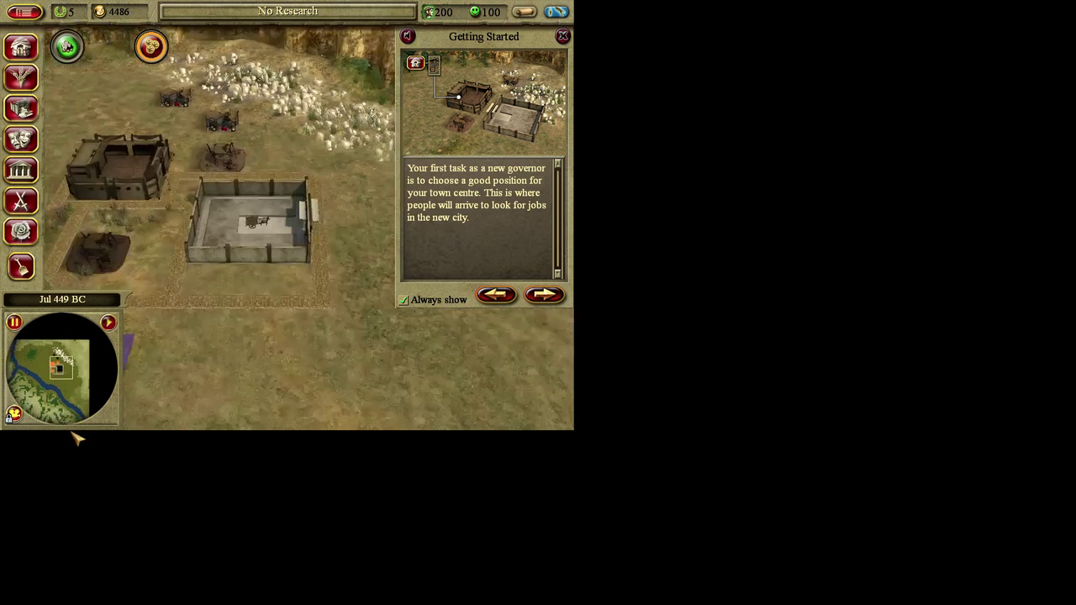
{"action": "right_click", "coordinate": [233, 247]}
{"action": "key", "text": "Up"}
{"action": "key", "text": "Up"}
{"action": "key", "text": "Up"}
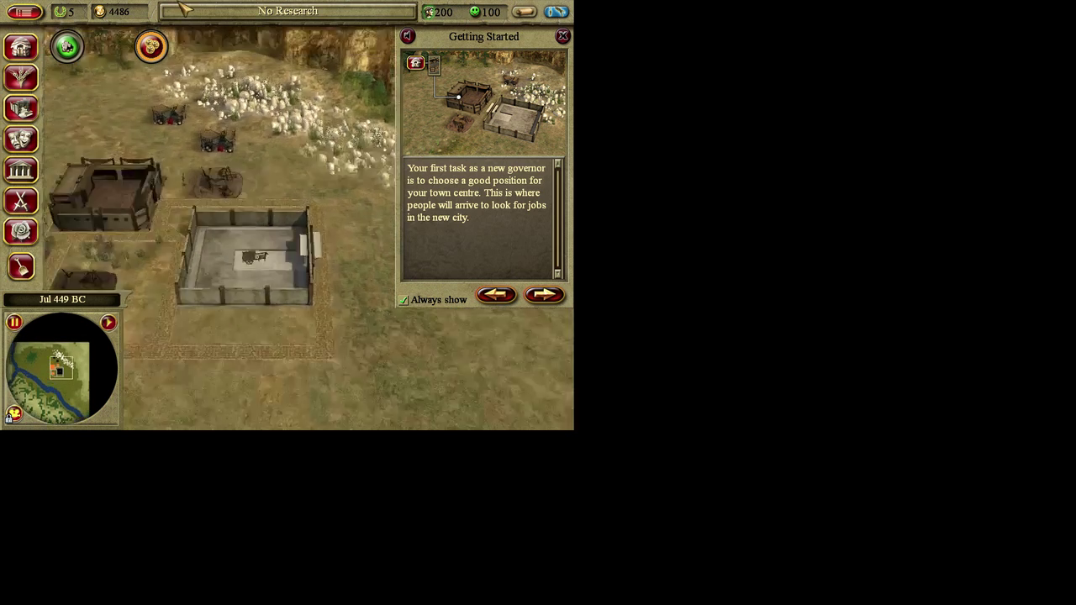
{"action": "key", "text": "Down"}
{"action": "key", "text": "Left"}
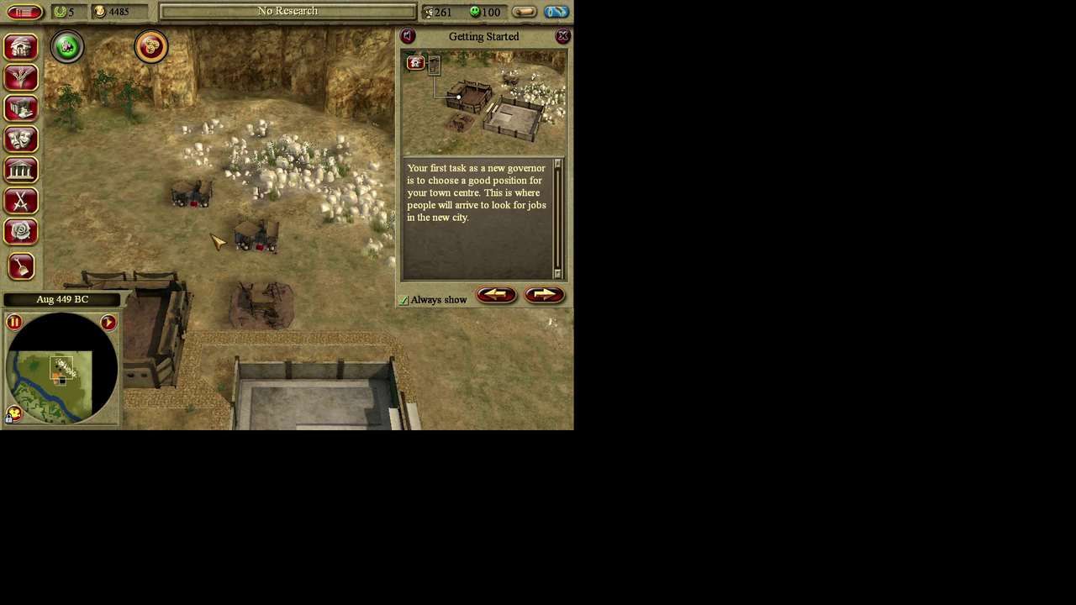
{"action": "scroll", "coordinate": [220, 241], "scroll_direction": "up", "scroll_amount": 3}
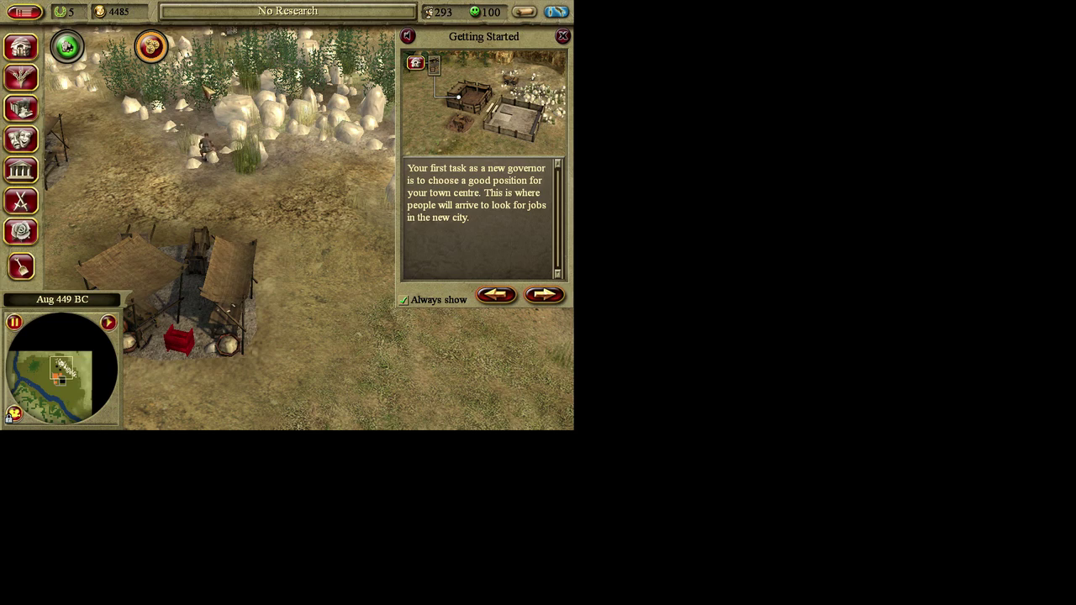
{"action": "key", "text": "Up"}
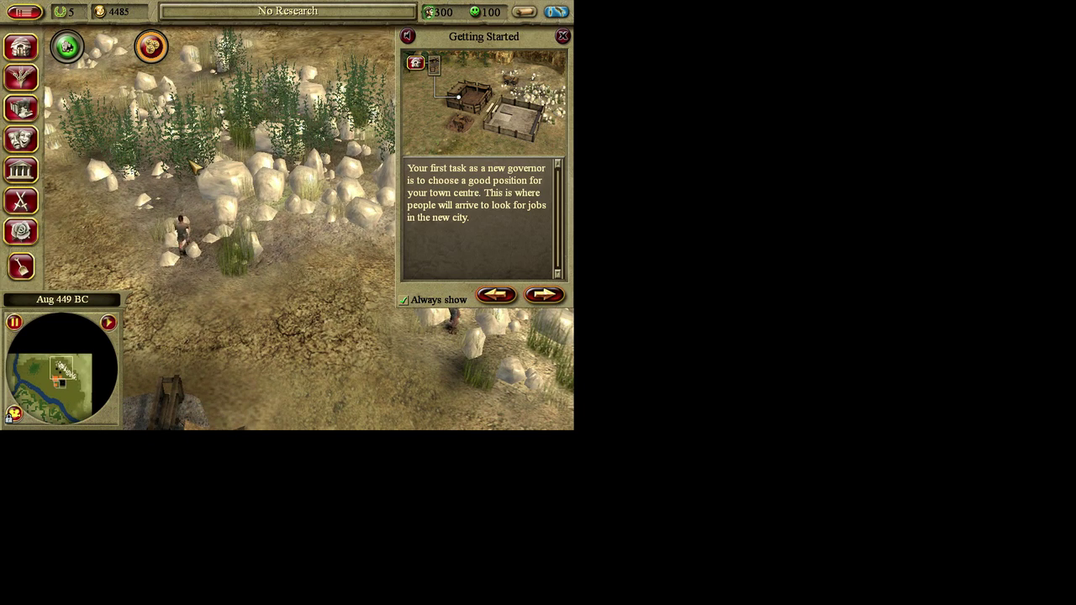
{"action": "scroll", "coordinate": [191, 163], "scroll_direction": "down", "scroll_amount": 2}
{"action": "scroll", "coordinate": [389, 278], "scroll_direction": "down", "scroll_amount": 2}
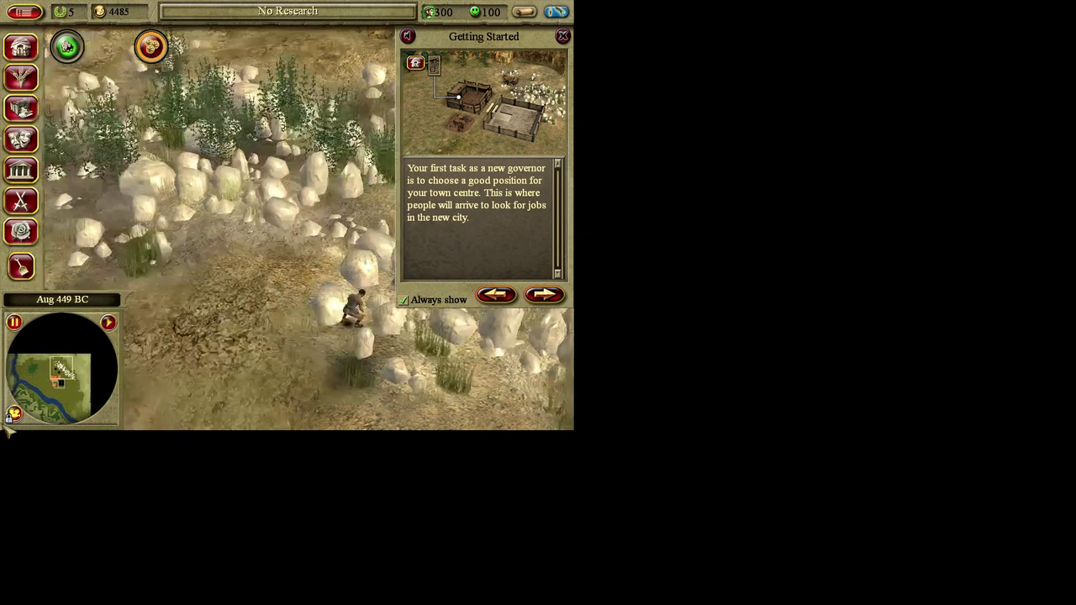
Step: Drag the top Game-tab slider in Settings from 39 to 89 and confirm with Ok
{"action": "left_click", "coordinate": [25, 11]}
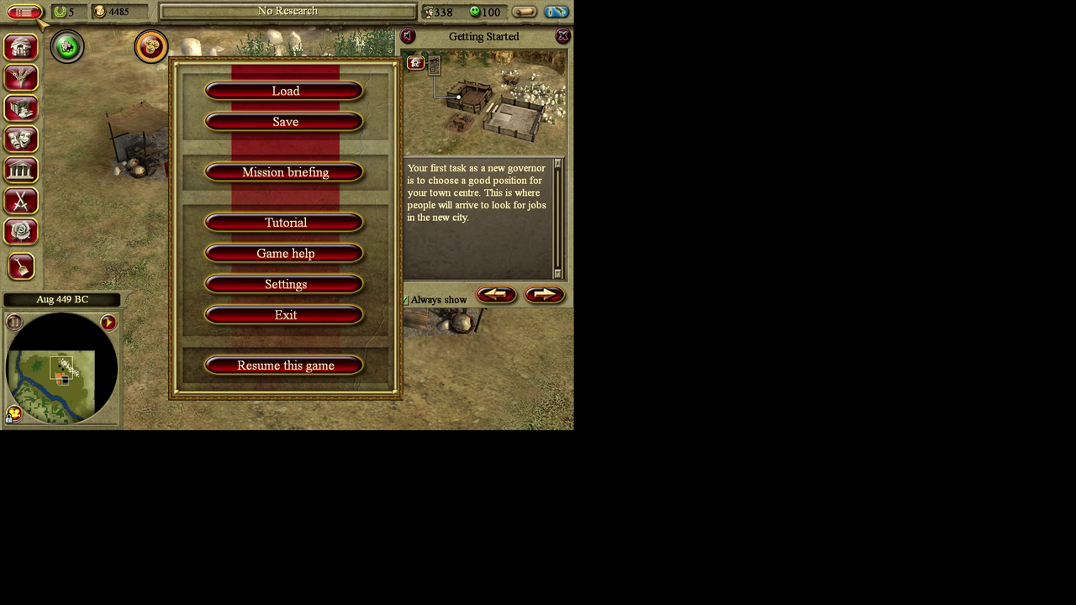
{"action": "left_click", "coordinate": [286, 284]}
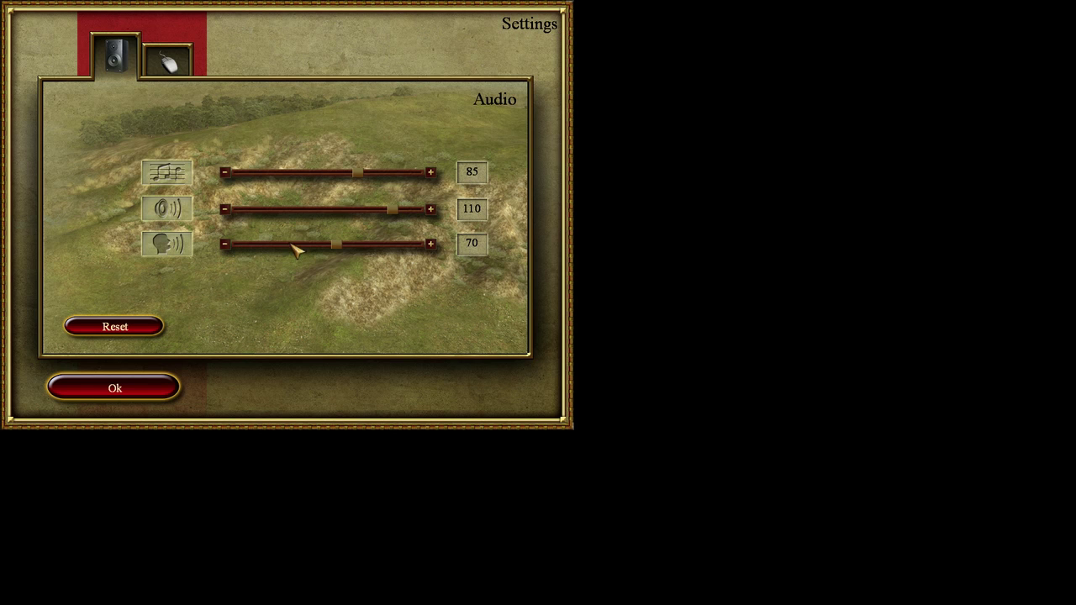
{"action": "left_click", "coordinate": [160, 64]}
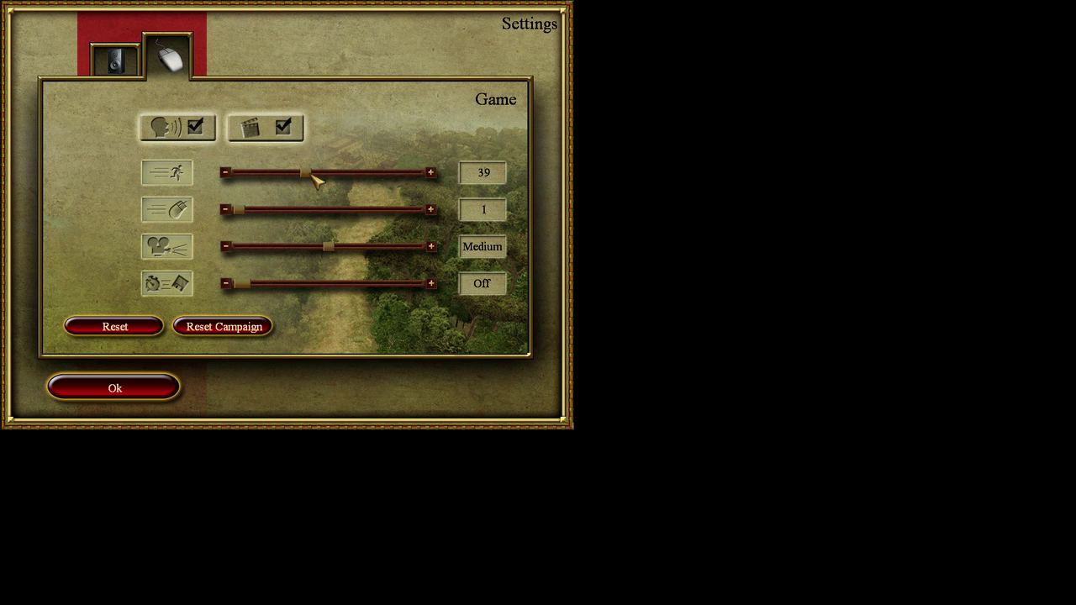
{"action": "left_click_drag", "start_coordinate": [312, 175], "coordinate": [420, 178]}
{"action": "left_click", "coordinate": [149, 382]}
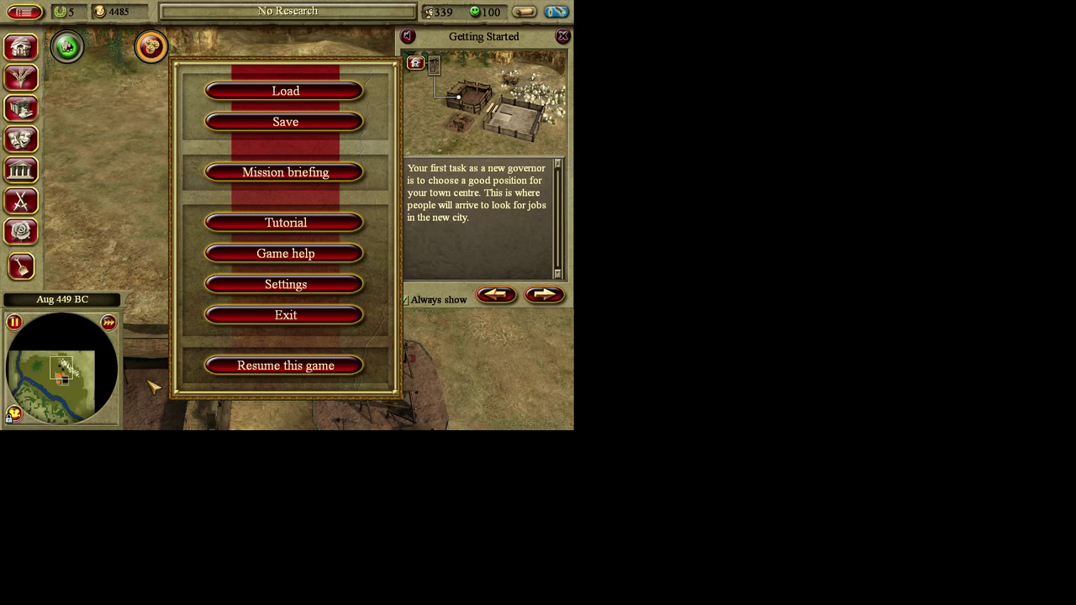
Step: Resume the game and pan the map across the rocky terrain and town
{"action": "left_click", "coordinate": [301, 368]}
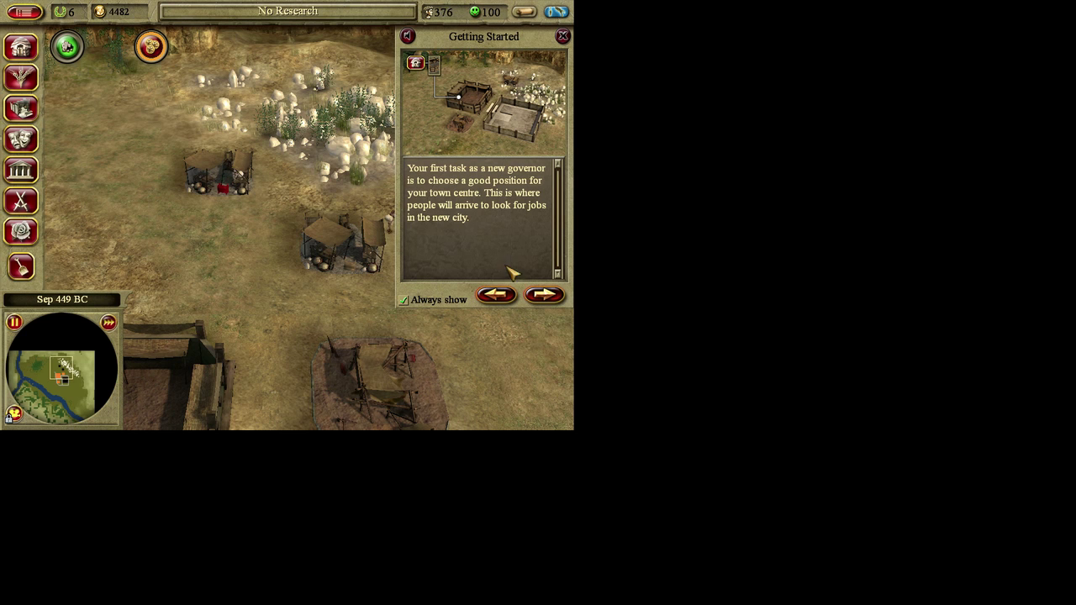
{"action": "left_click_drag", "start_coordinate": [511, 272], "coordinate": [331, 290]}
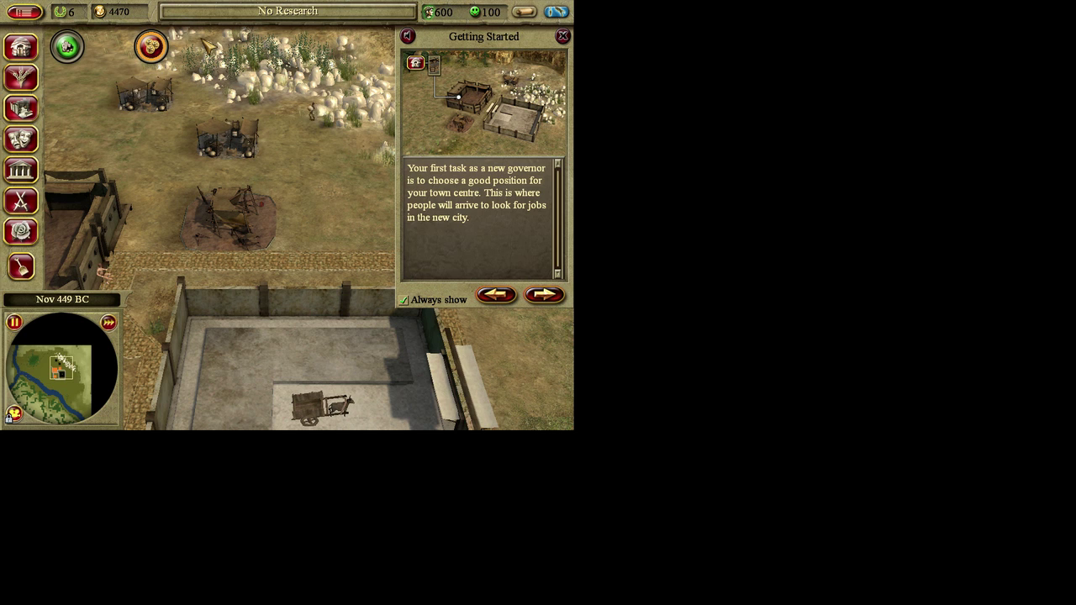
{"action": "key", "text": "Up"}
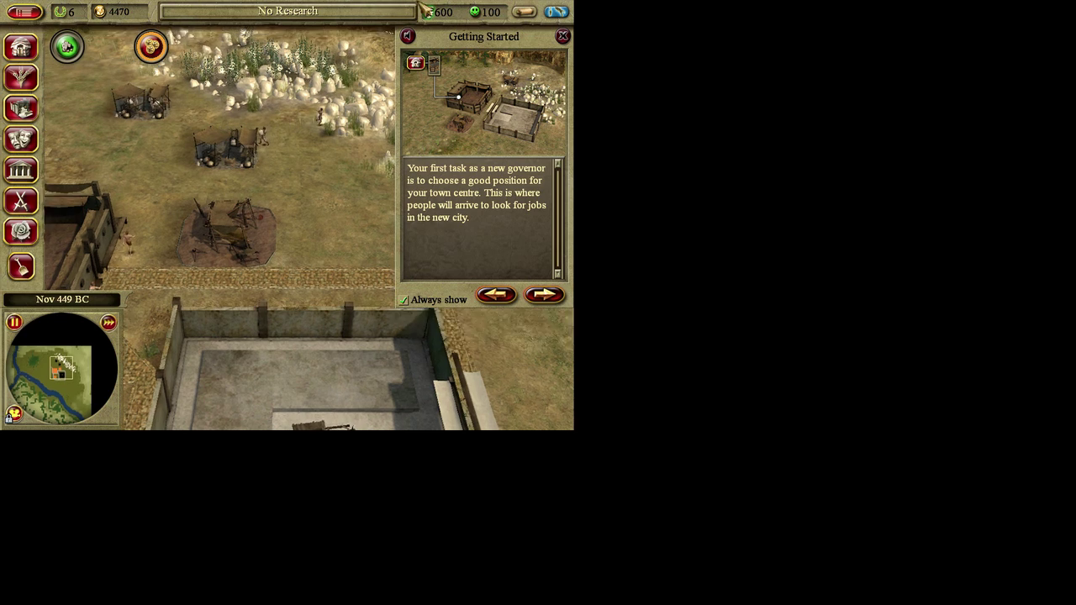
{"action": "mouse_move", "coordinate": [180, 430]}
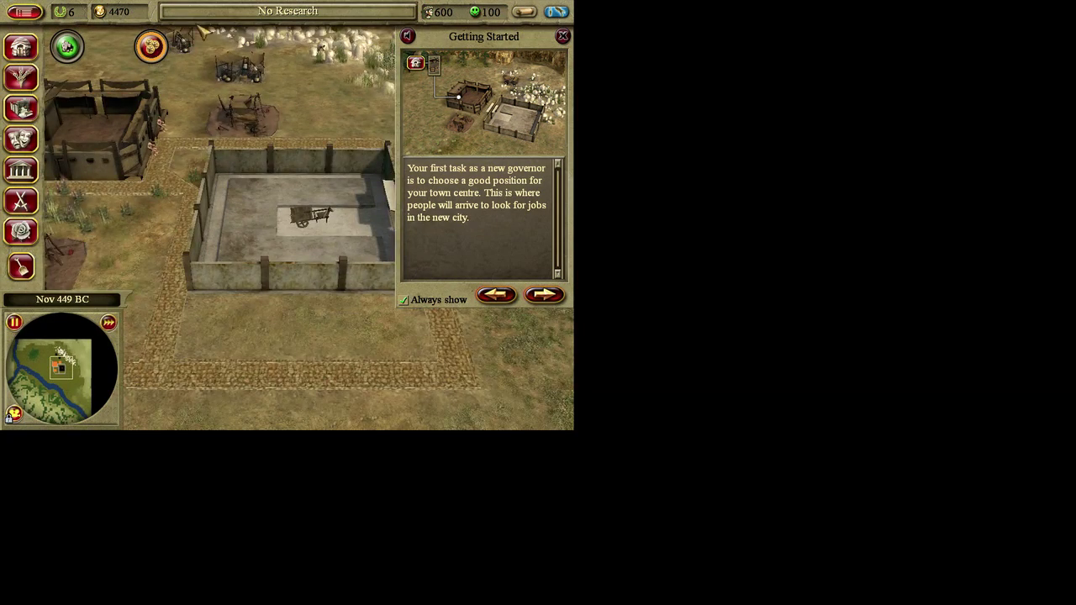
{"action": "mouse_move", "coordinate": [173, 32]}
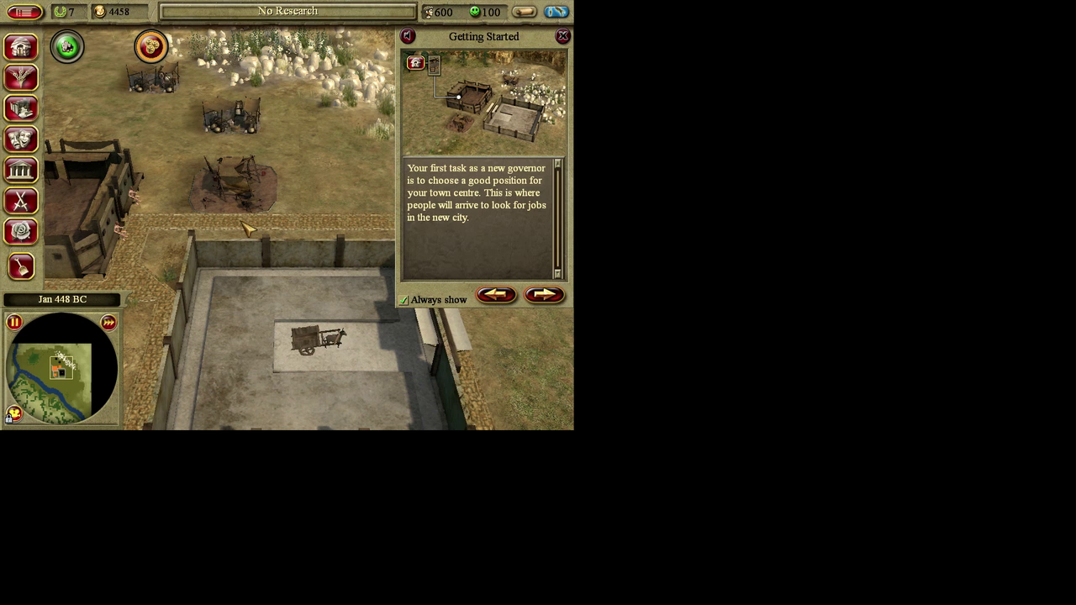
{"action": "key", "text": "Left"}
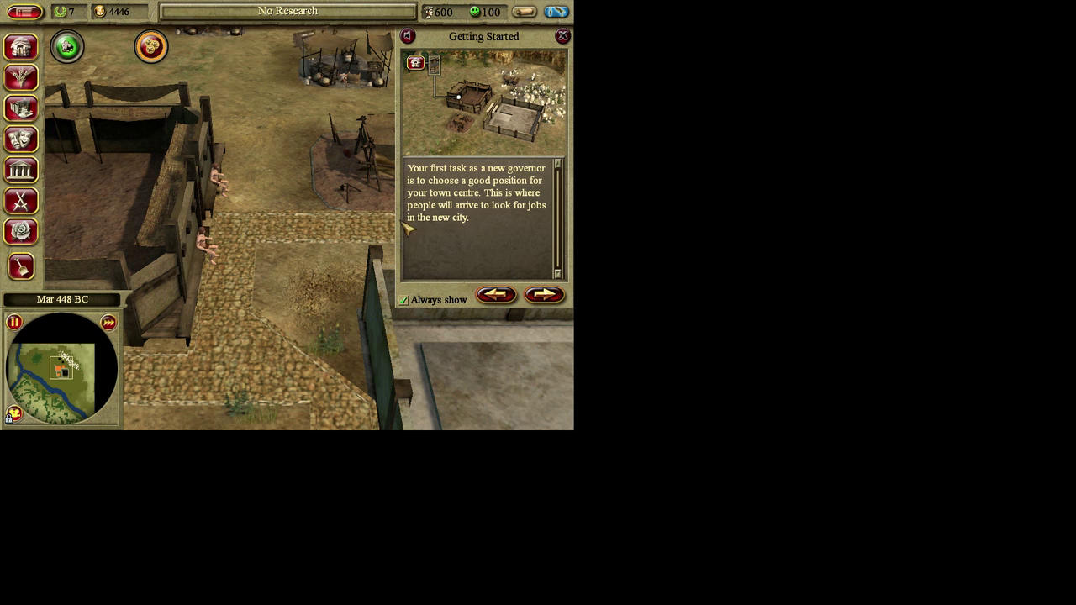
{"action": "mouse_move", "coordinate": [573, 223]}
{"action": "scroll", "coordinate": [139, 214], "scroll_direction": "down", "scroll_amount": 5}
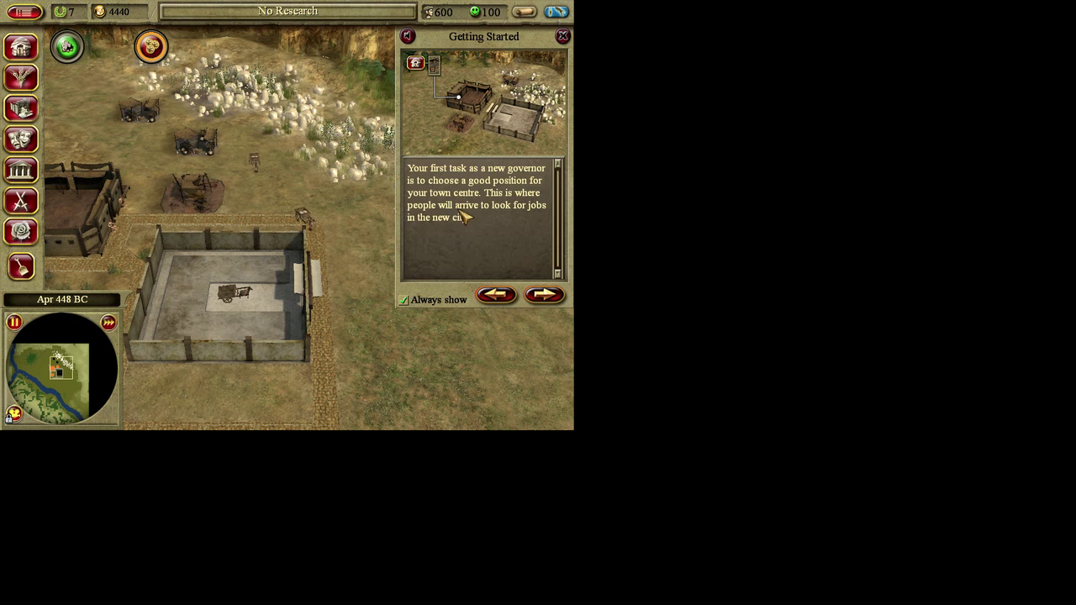
Step: Page through the help from Game Controls through Housing Development to the tax revenue reminder
{"action": "left_click", "coordinate": [540, 304]}
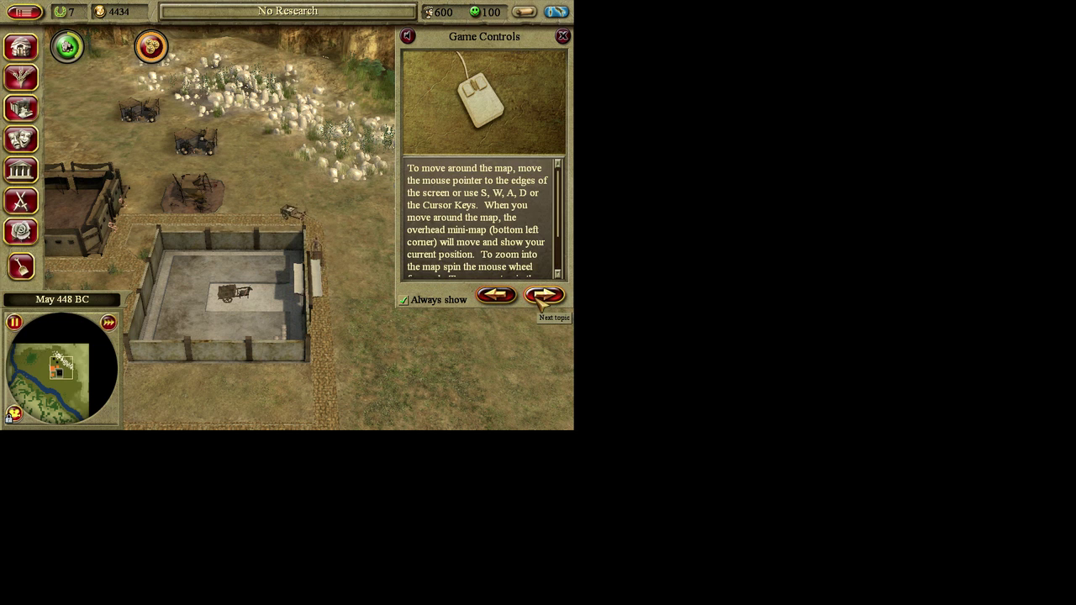
{"action": "left_click", "coordinate": [540, 304]}
{"action": "left_click", "coordinate": [541, 303]}
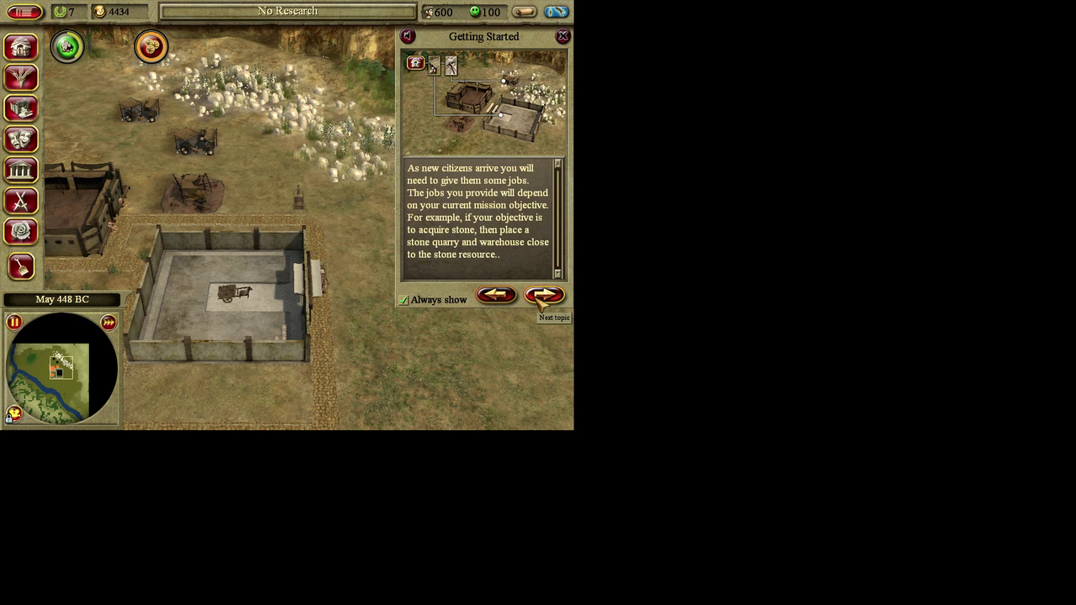
{"action": "left_click", "coordinate": [541, 304]}
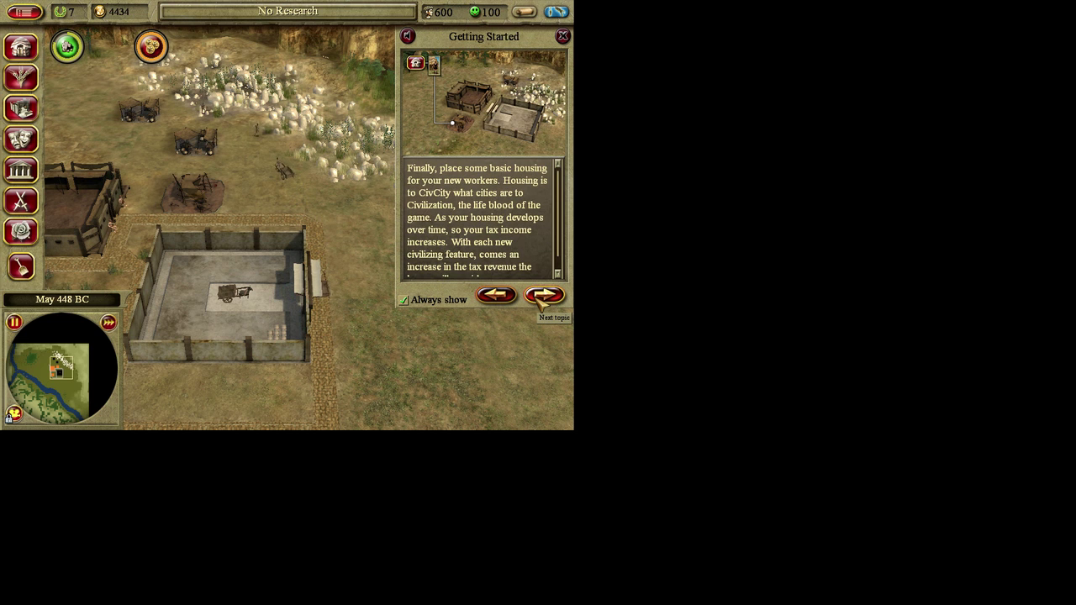
{"action": "left_click", "coordinate": [540, 303]}
{"action": "left_click", "coordinate": [541, 304]}
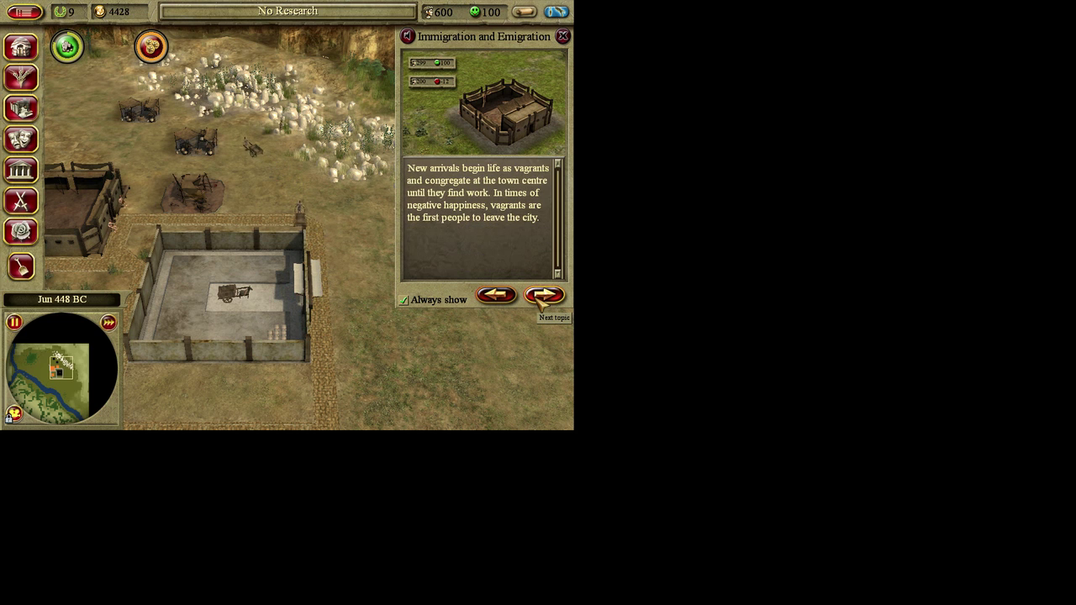
{"action": "left_click", "coordinate": [541, 303]}
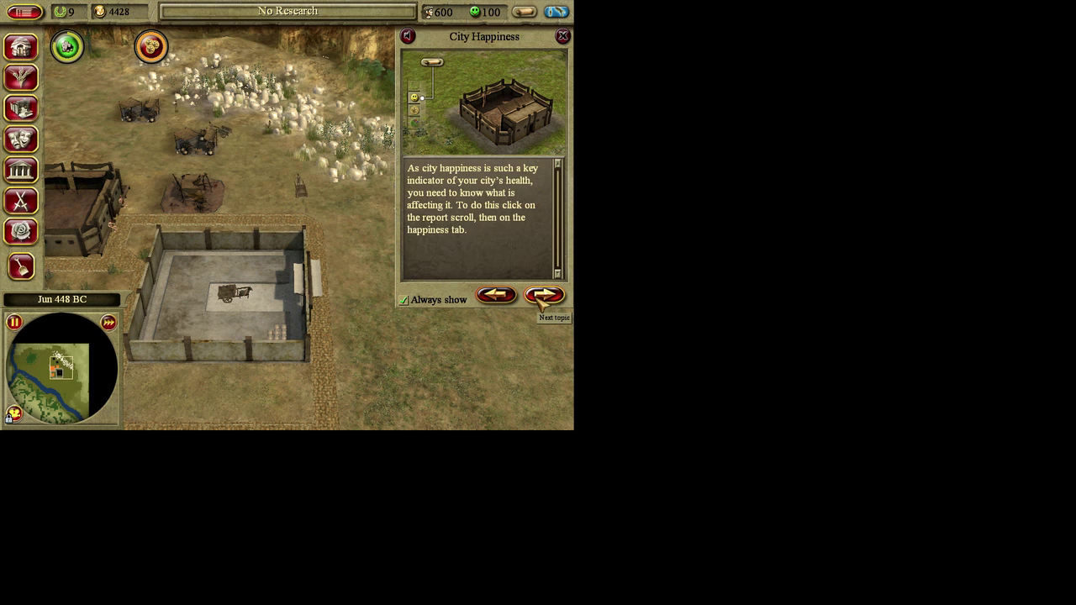
{"action": "left_click", "coordinate": [540, 303]}
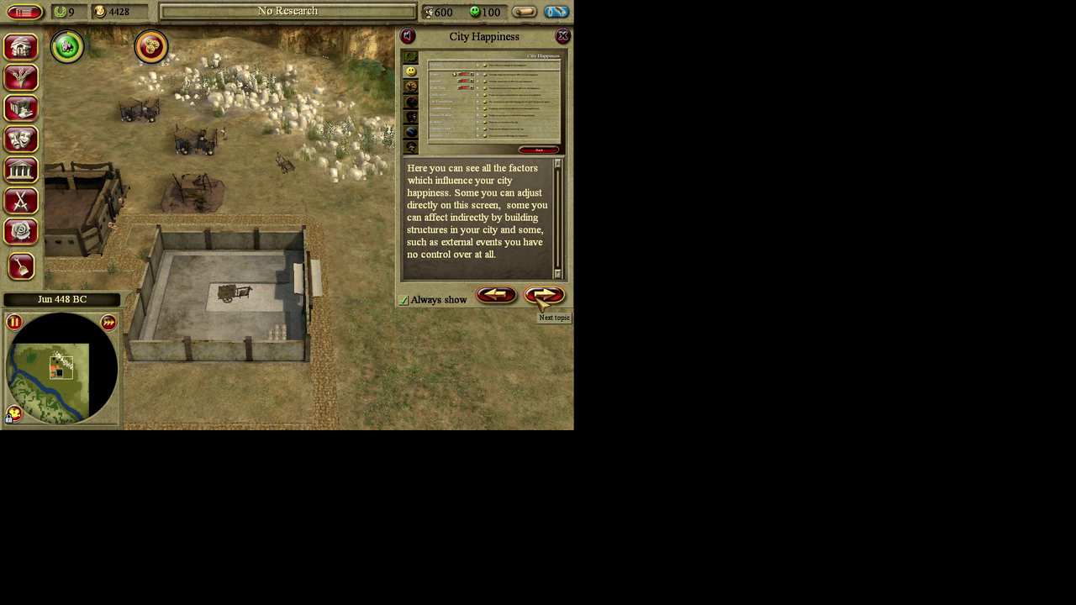
{"action": "left_click", "coordinate": [541, 303]}
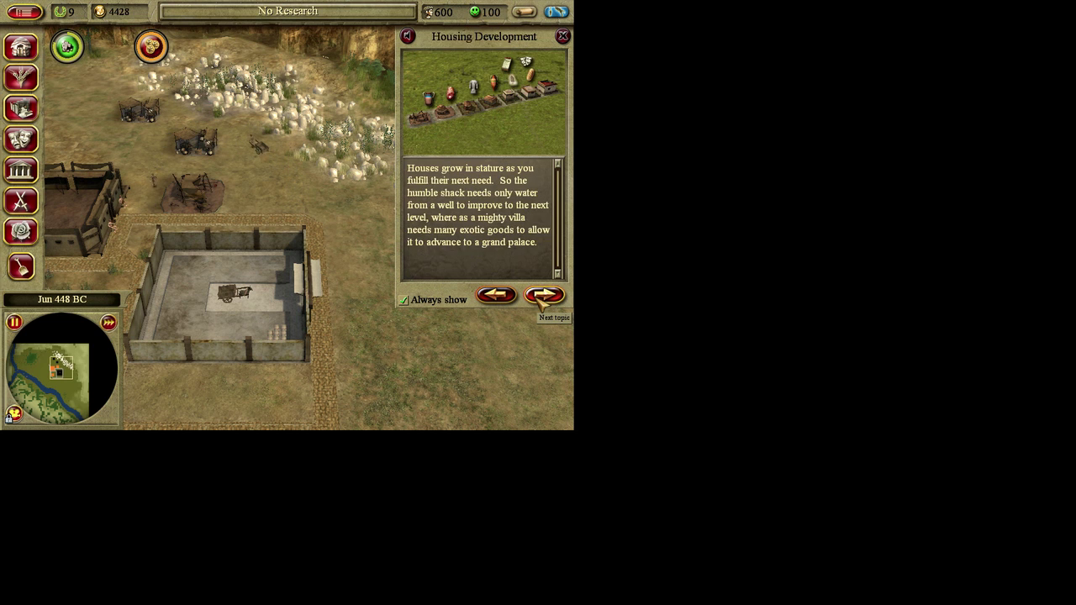
{"action": "left_click", "coordinate": [540, 304]}
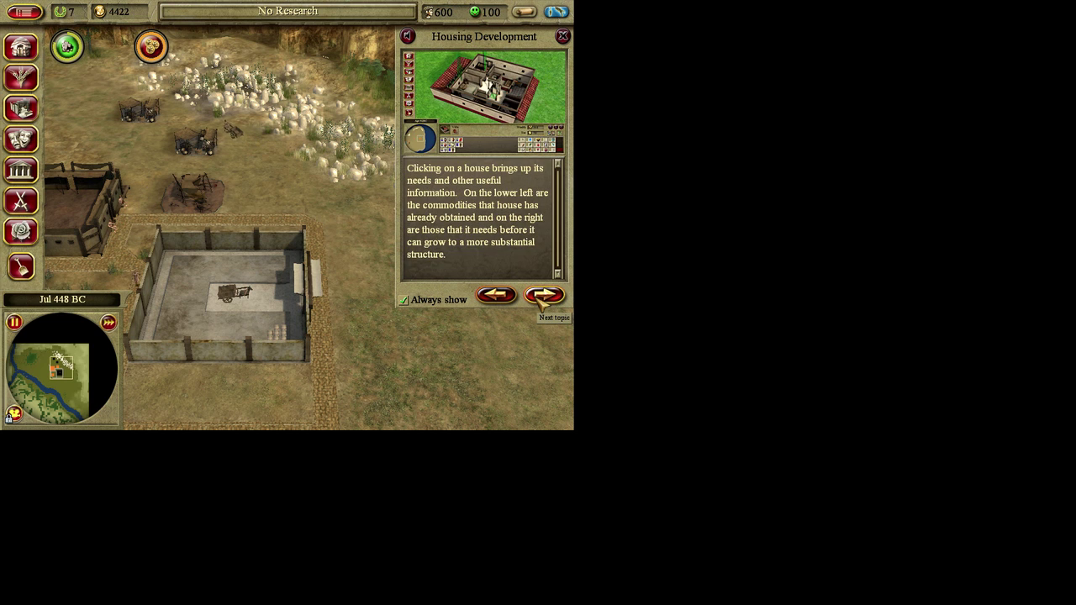
{"action": "left_click", "coordinate": [541, 304]}
{"action": "left_click", "coordinate": [541, 303]}
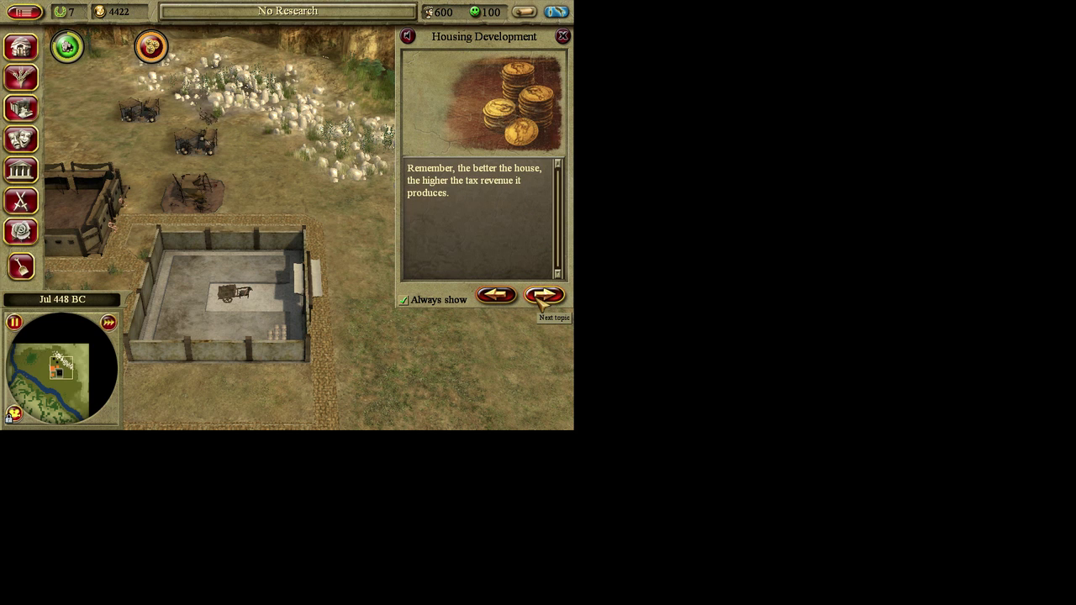
Step: Revisit the service range page, then continue through Work Time and Free Time, Civilization rating and Roads
{"action": "left_click", "coordinate": [508, 300]}
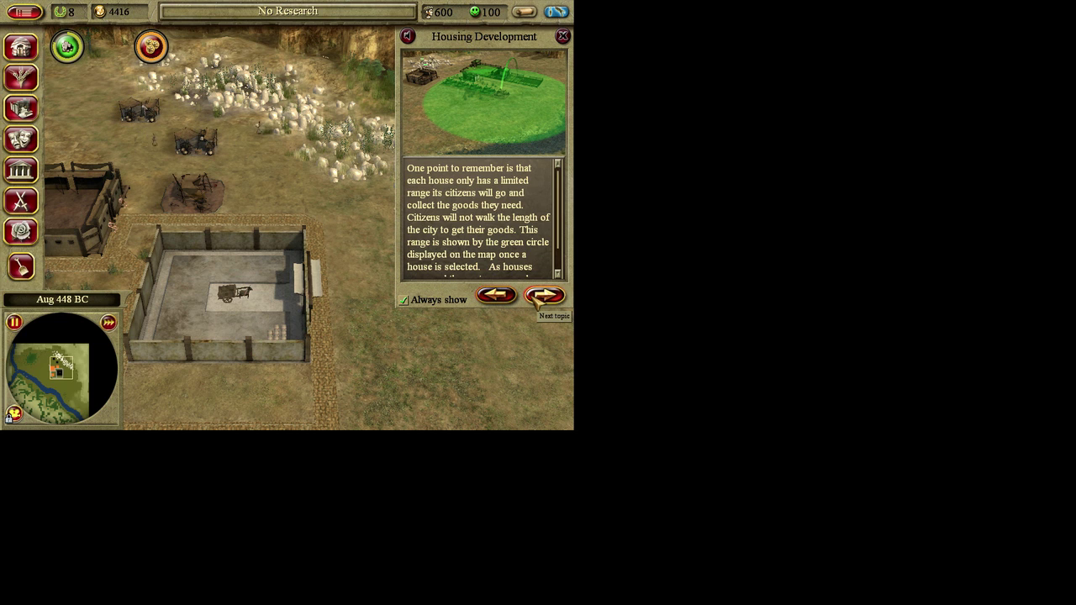
{"action": "left_click", "coordinate": [536, 299]}
{"action": "left_click", "coordinate": [536, 299]}
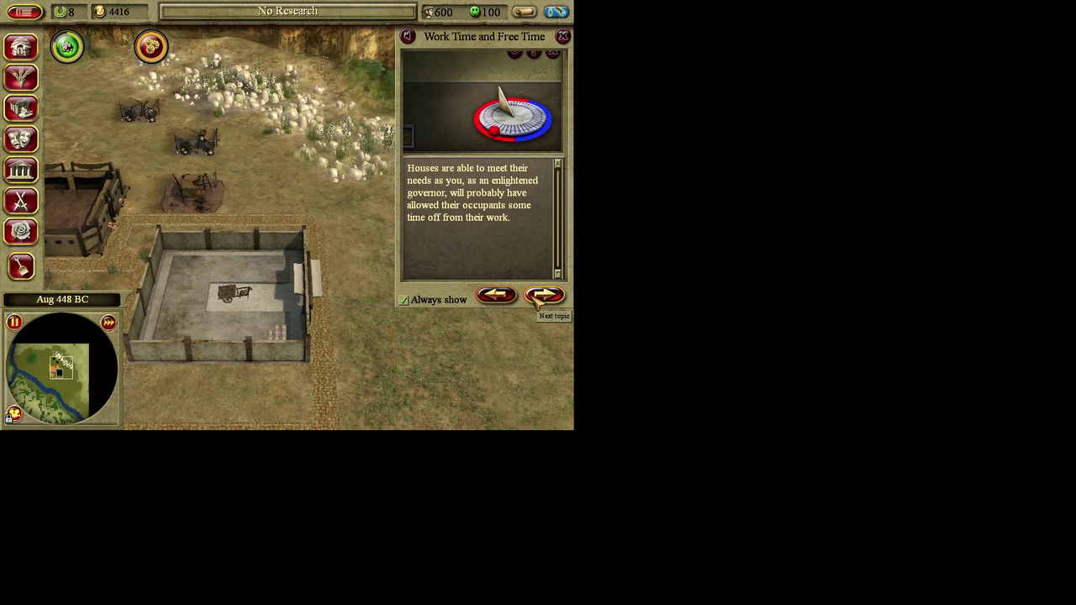
{"action": "left_click", "coordinate": [536, 299]}
{"action": "left_click", "coordinate": [536, 299]}
{"action": "left_click", "coordinate": [537, 299]}
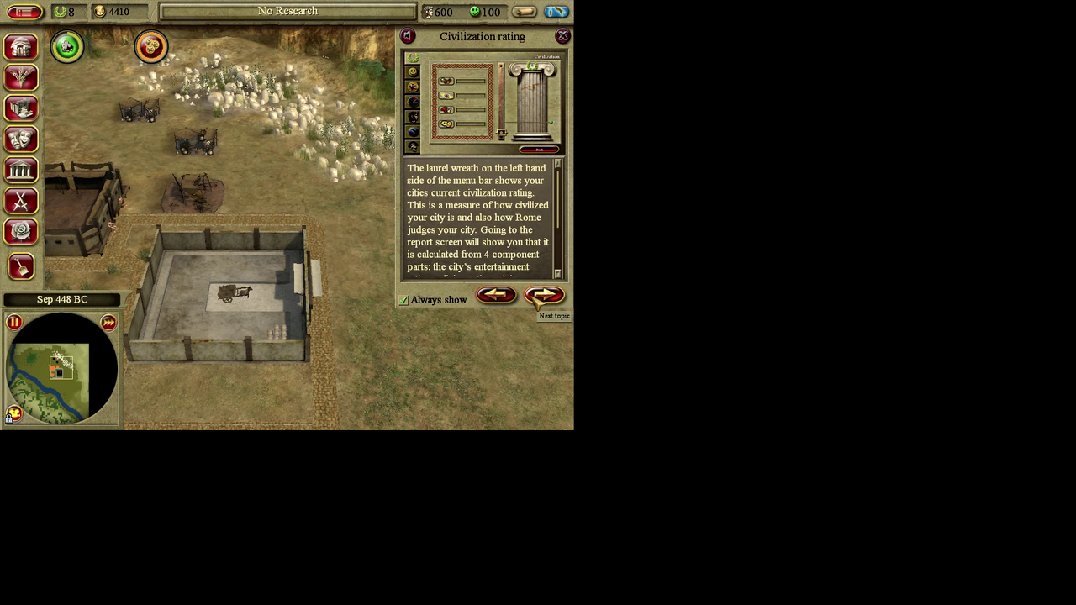
{"action": "left_click", "coordinate": [536, 299]}
{"action": "left_click", "coordinate": [537, 299]}
Step: Continue through Money, Trade and the Empire, Research, Wonders and Combat to the single-missions page
{"action": "left_click", "coordinate": [536, 300]}
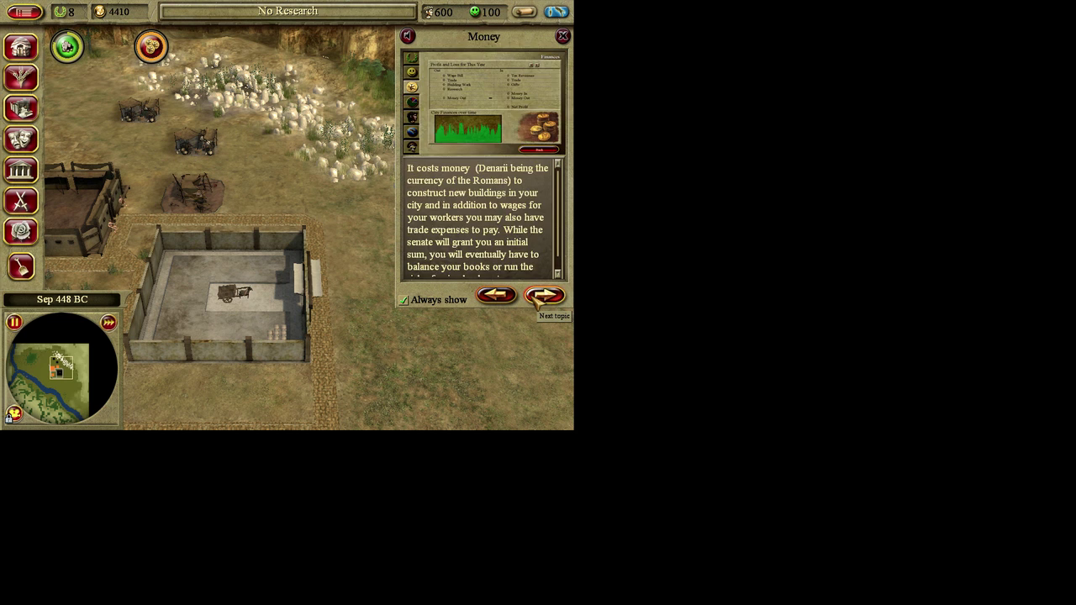
{"action": "left_click", "coordinate": [536, 299]}
{"action": "left_click", "coordinate": [536, 299]}
{"action": "left_click", "coordinate": [537, 299]}
{"action": "left_click", "coordinate": [536, 300]}
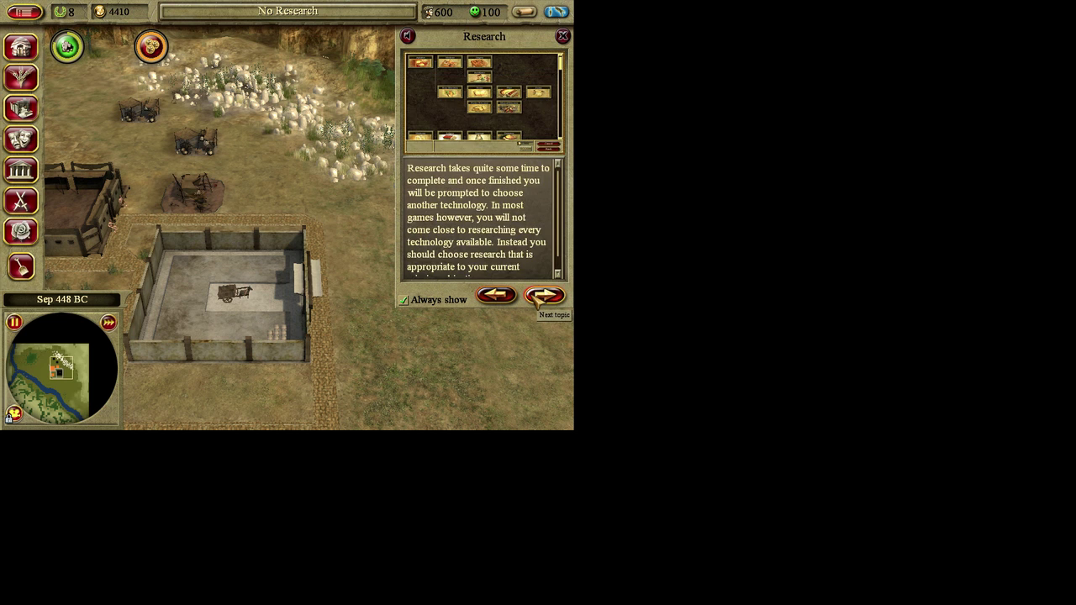
{"action": "left_click", "coordinate": [536, 299]}
{"action": "left_click", "coordinate": [536, 299]}
{"action": "left_click", "coordinate": [537, 299]}
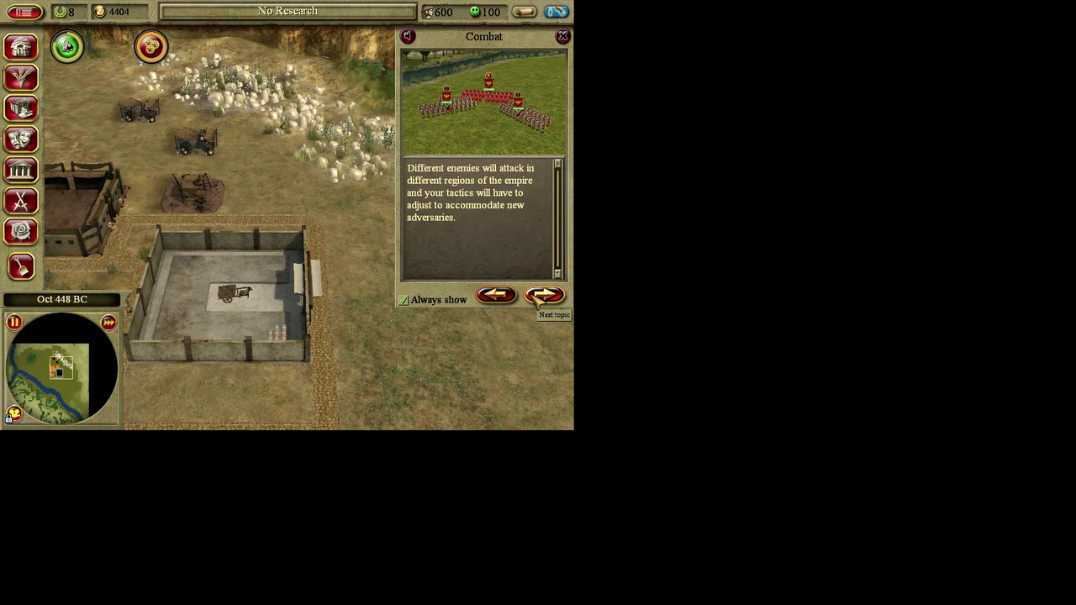
{"action": "left_click", "coordinate": [537, 299]}
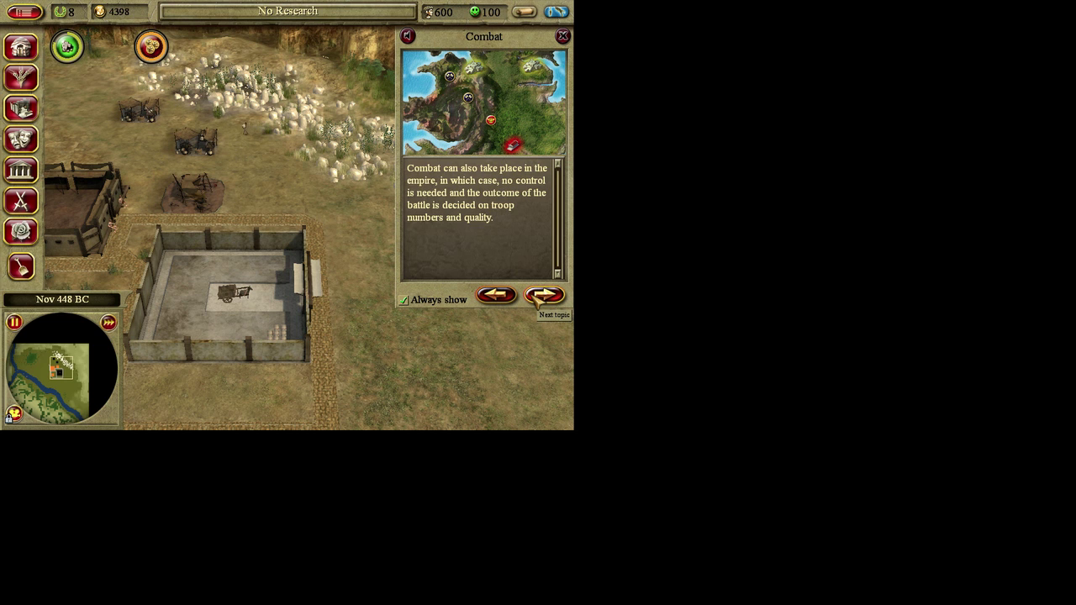
{"action": "left_click", "coordinate": [536, 299]}
{"action": "left_click", "coordinate": [536, 299]}
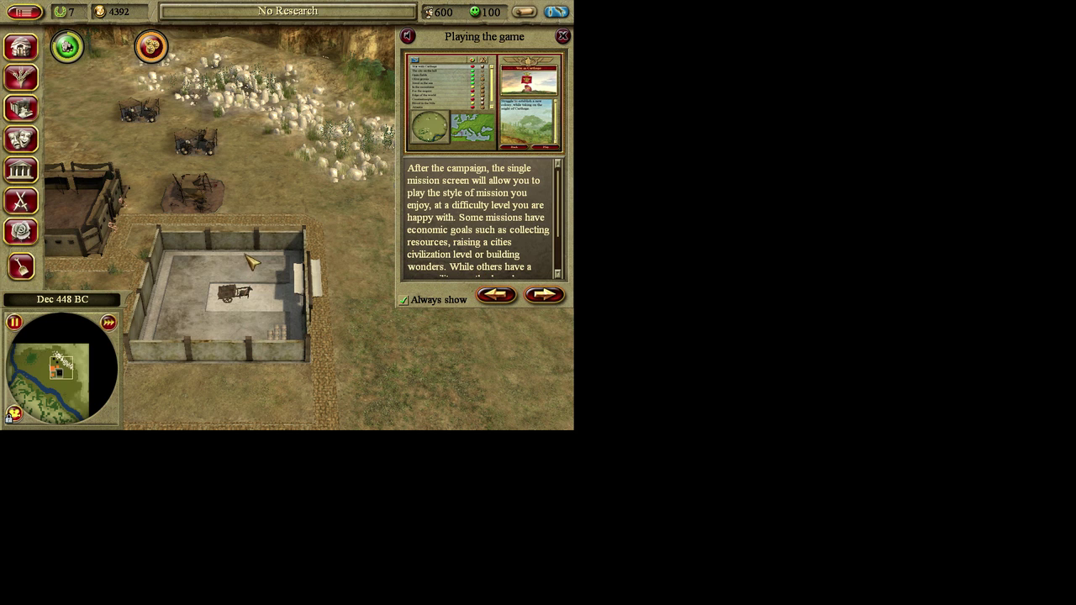
Step: Pan around the city map as it grows until the date reaches Jul 447 BC and Success appears
{"action": "mouse_move", "coordinate": [192, 437]}
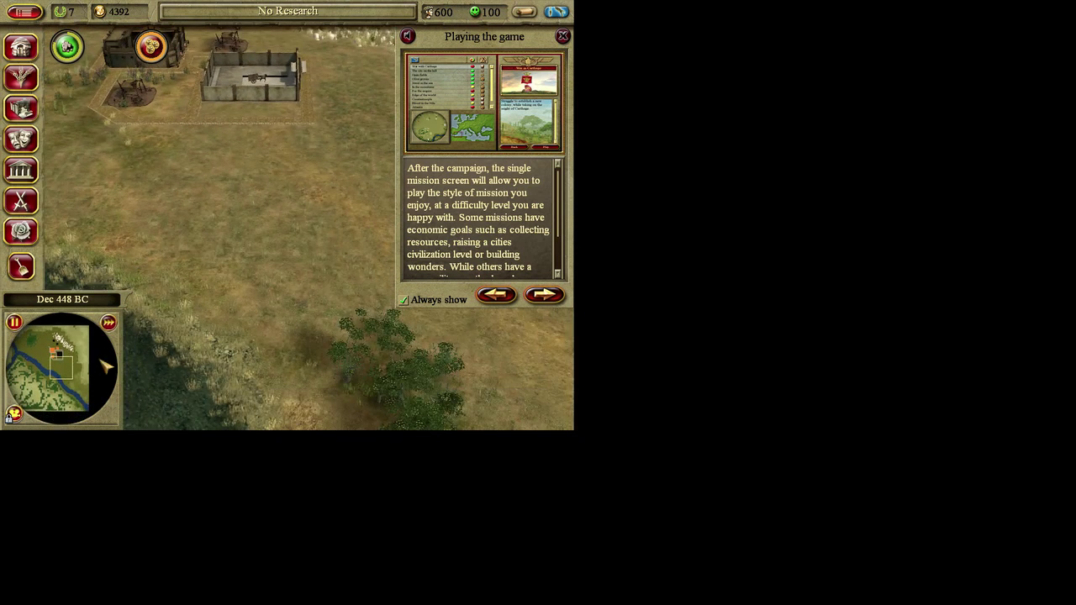
{"action": "mouse_move", "coordinate": [117, 26]}
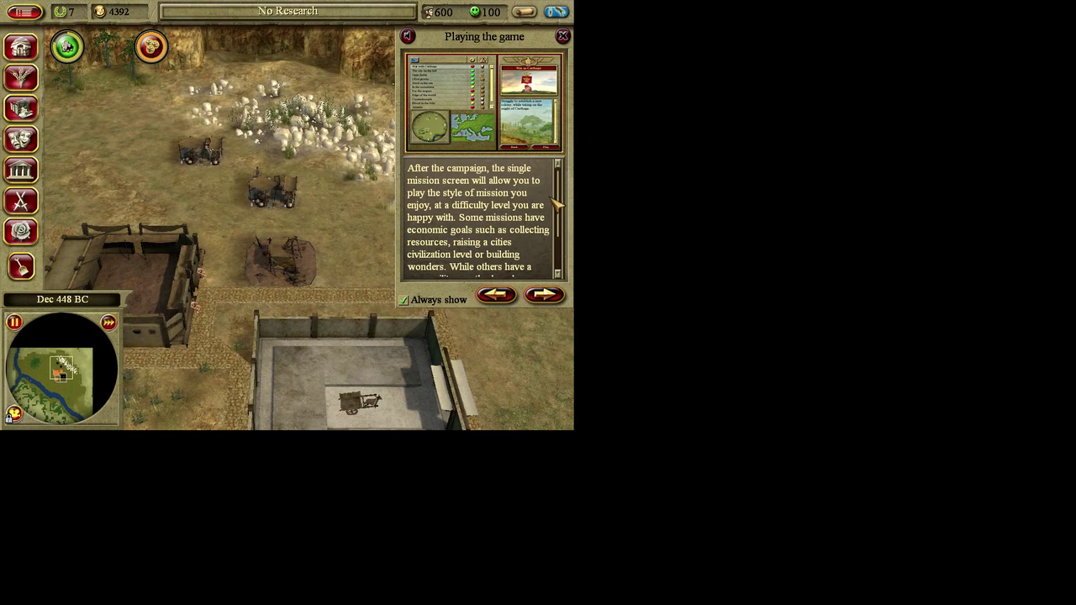
{"action": "mouse_move", "coordinate": [574, 224]}
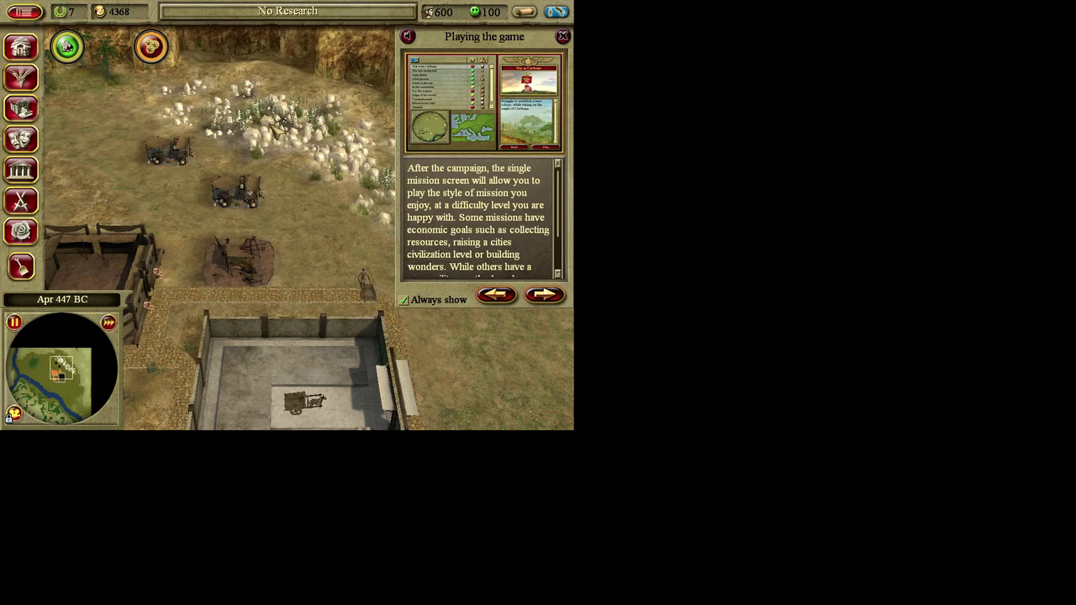
{"action": "mouse_move", "coordinate": [277, 428]}
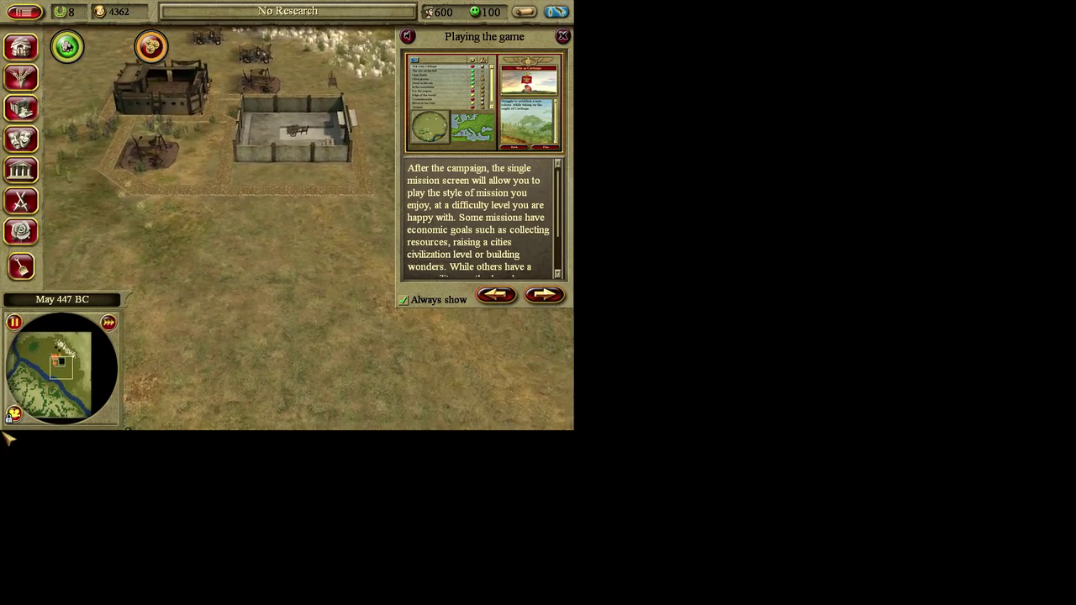
{"action": "mouse_move", "coordinate": [8, 429]}
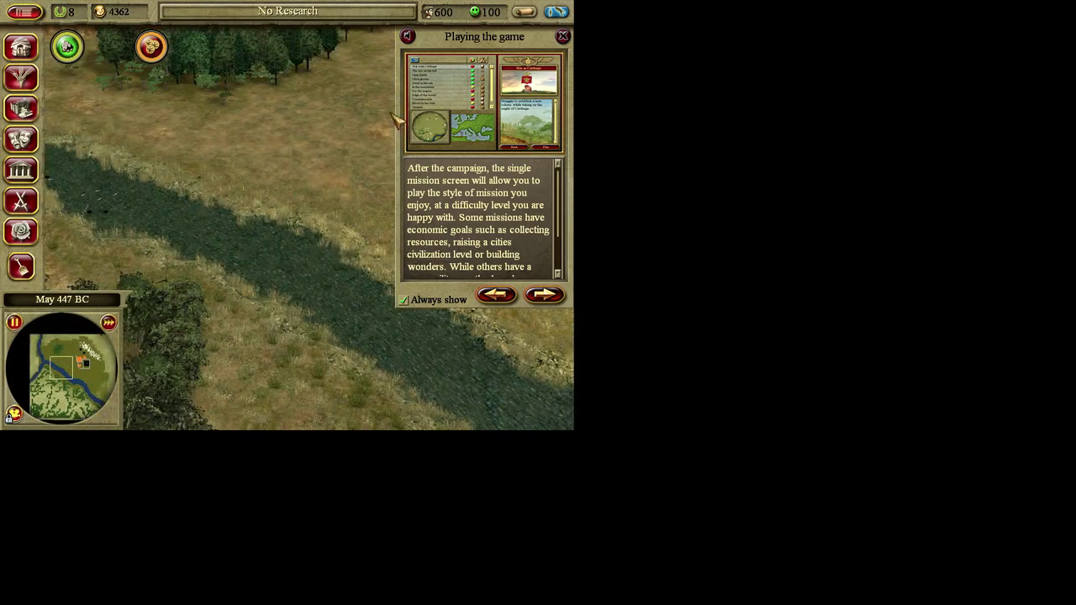
{"action": "mouse_move", "coordinate": [244, 2]}
{"action": "mouse_move", "coordinate": [573, 152]}
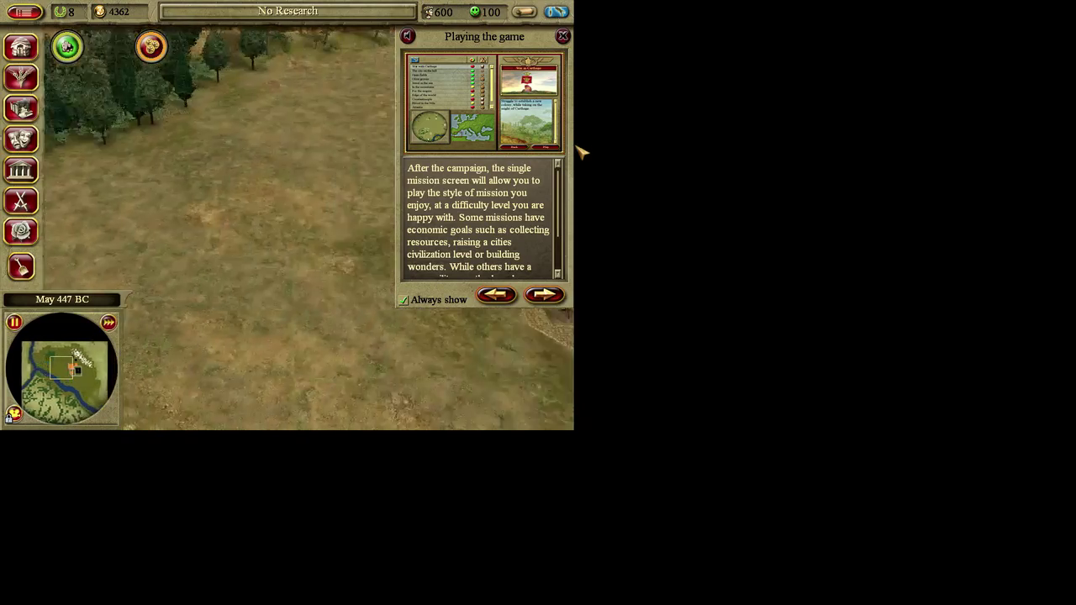
{"action": "mouse_move", "coordinate": [384, 430]}
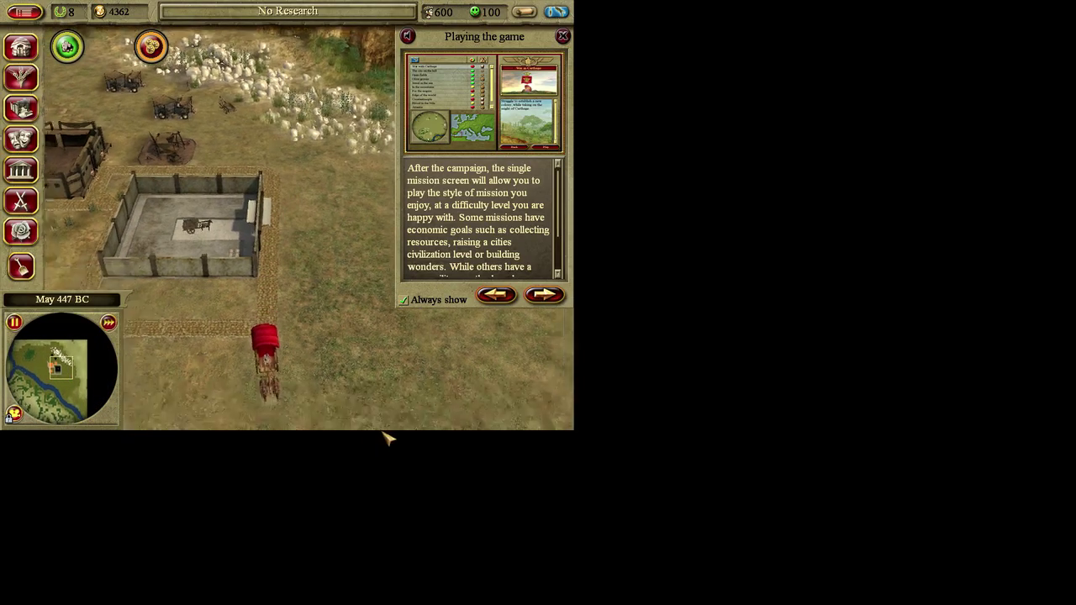
{"action": "mouse_move", "coordinate": [577, 353]}
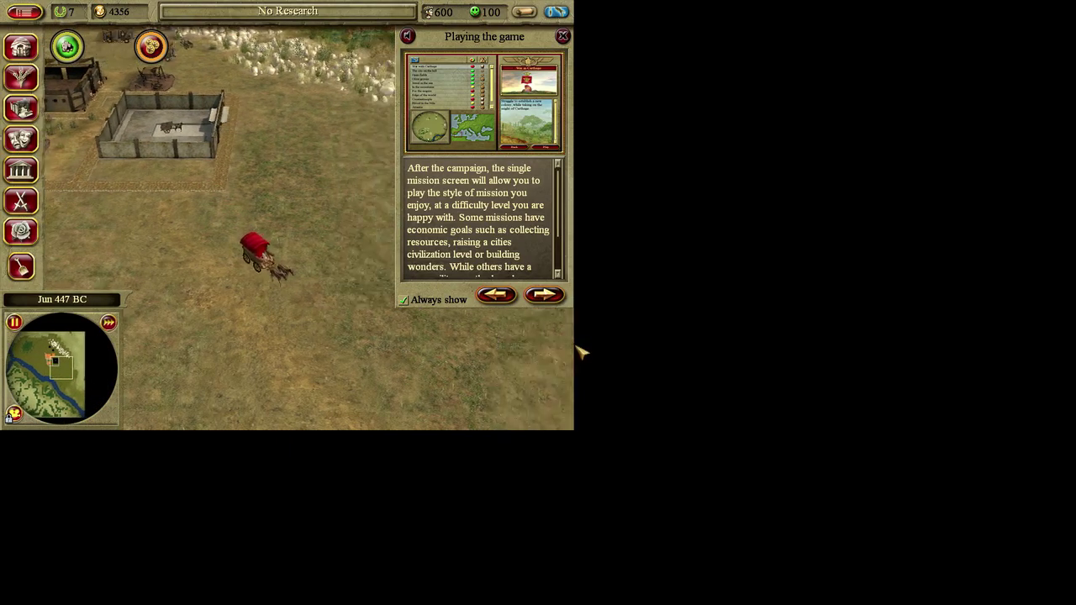
{"action": "mouse_move", "coordinate": [497, 429]}
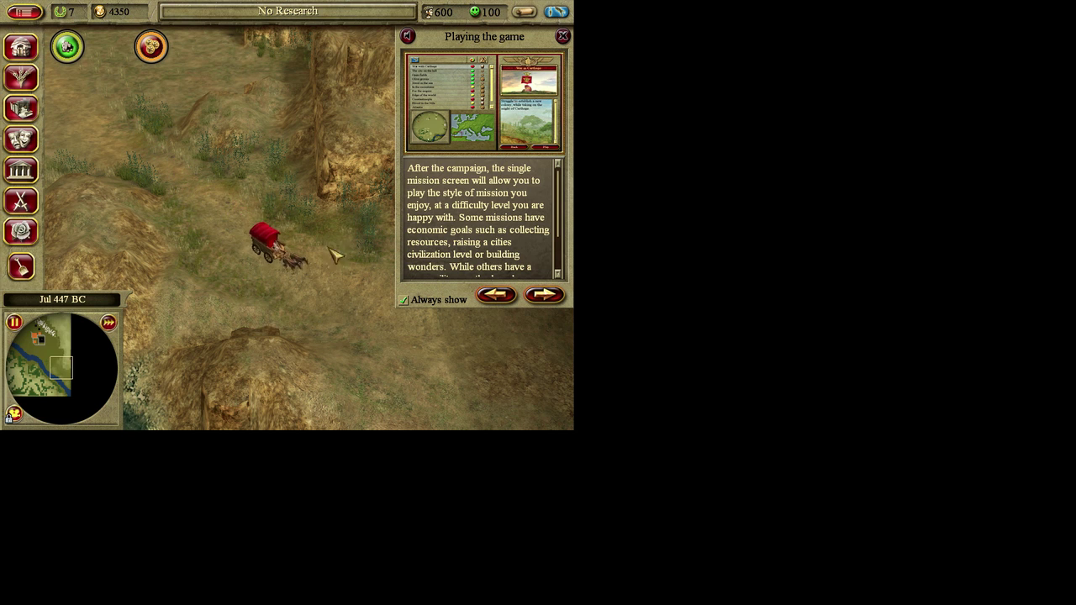
{"action": "mouse_move", "coordinate": [582, 438]}
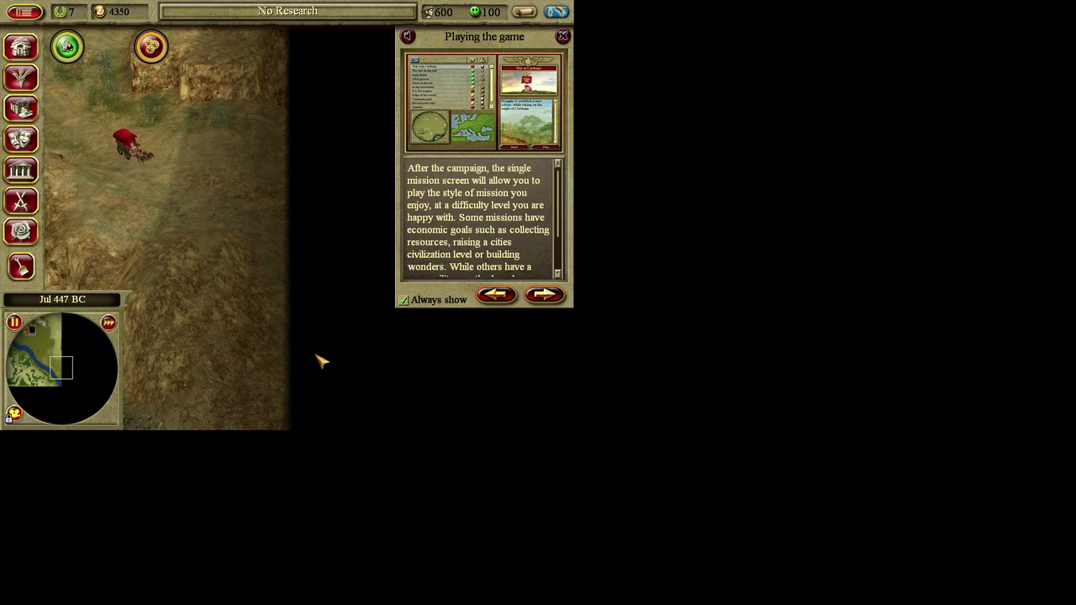